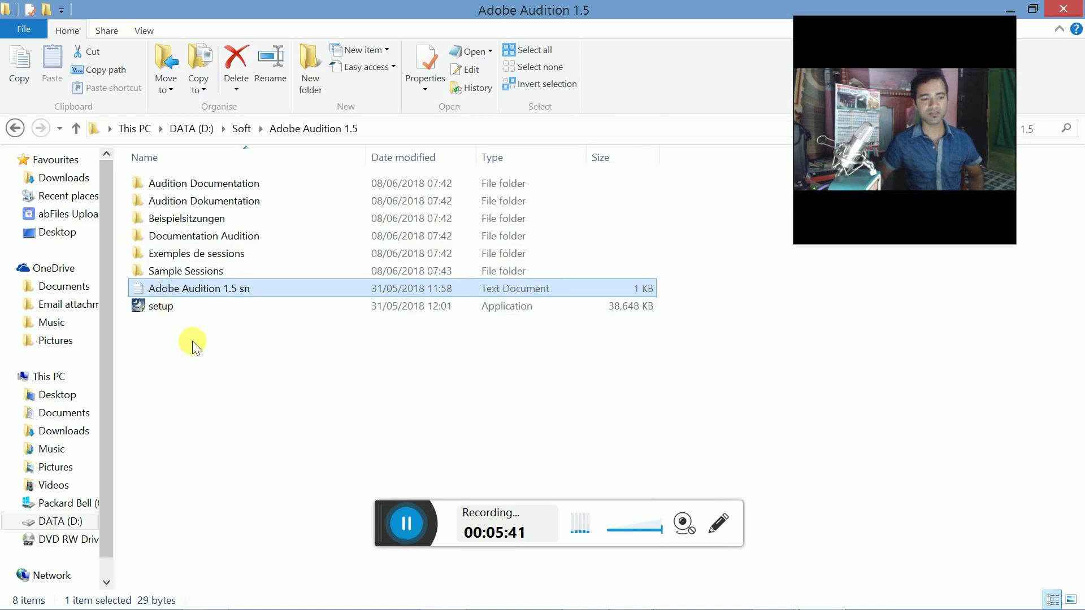
- Run the Adobe Audition 1.5 setup with administrator permission in English (United States) and proceed with the Repair option
double_click(161, 310)
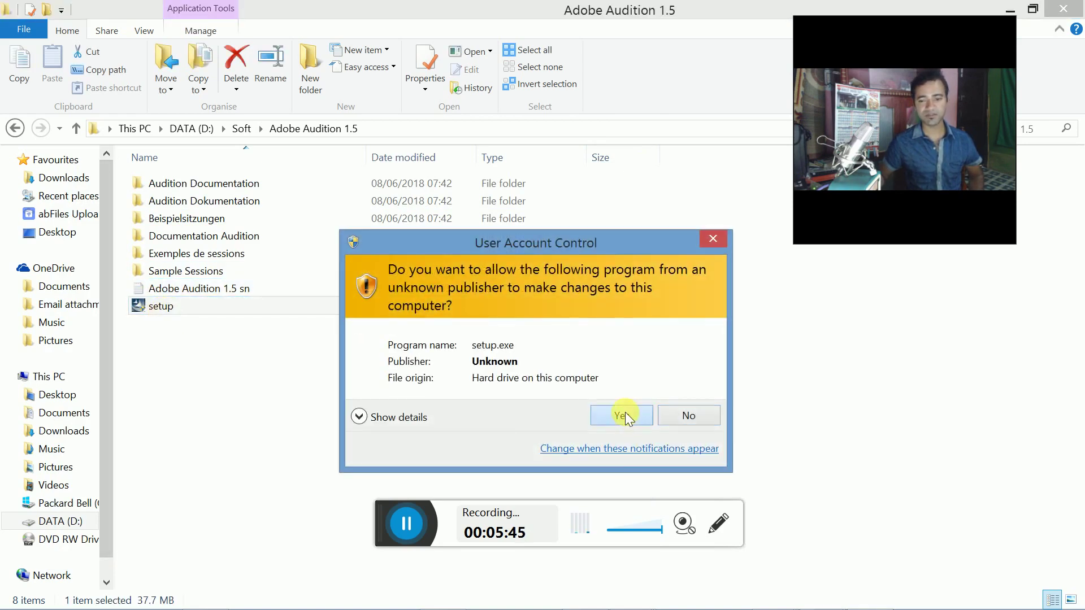
left_click(622, 415)
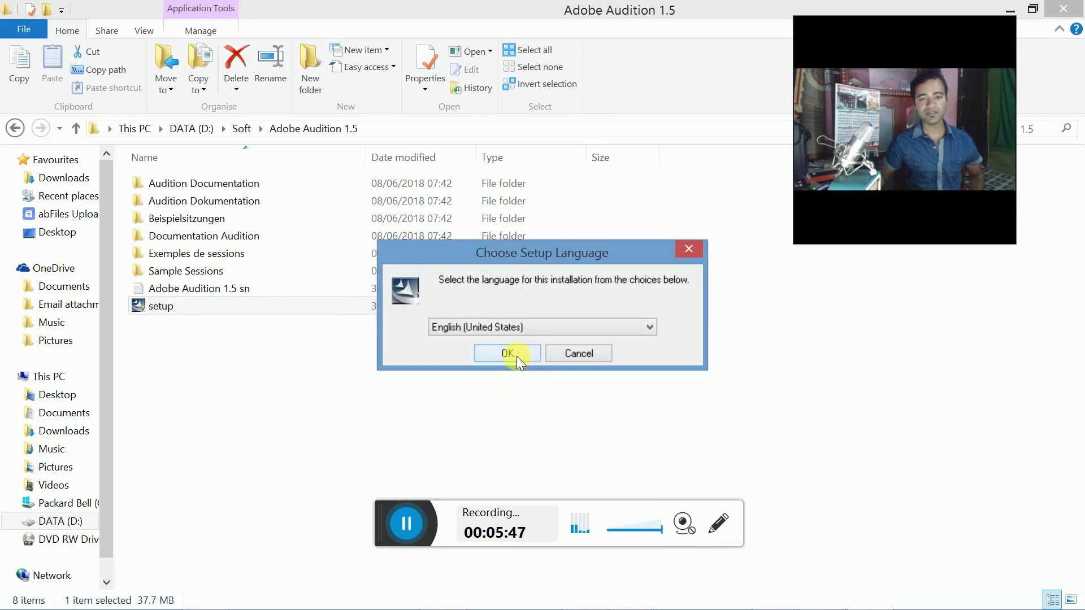
left_click(507, 356)
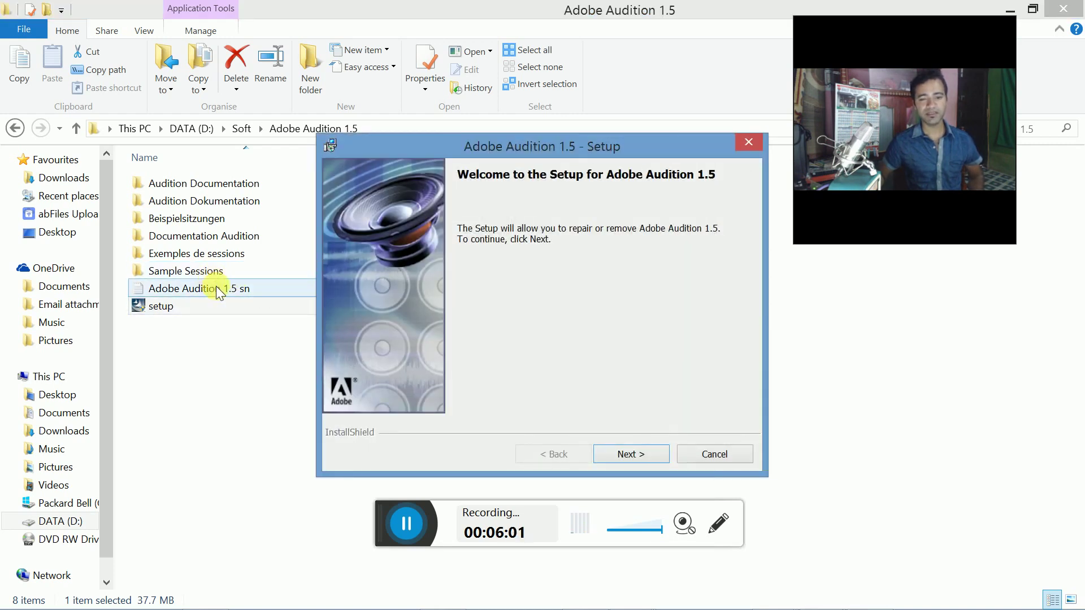
left_click(631, 456)
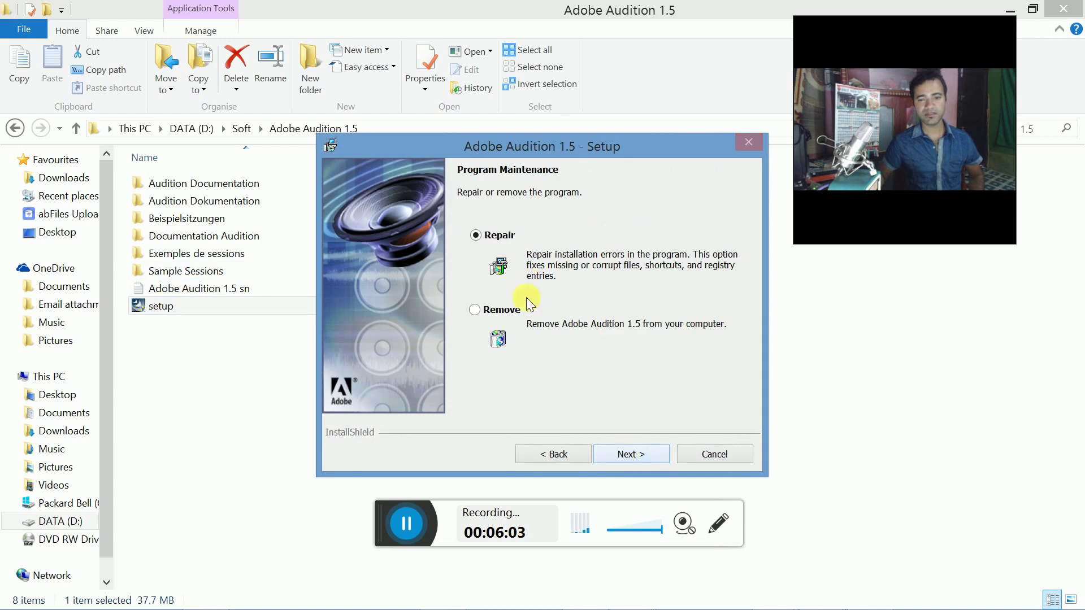
left_click(628, 456)
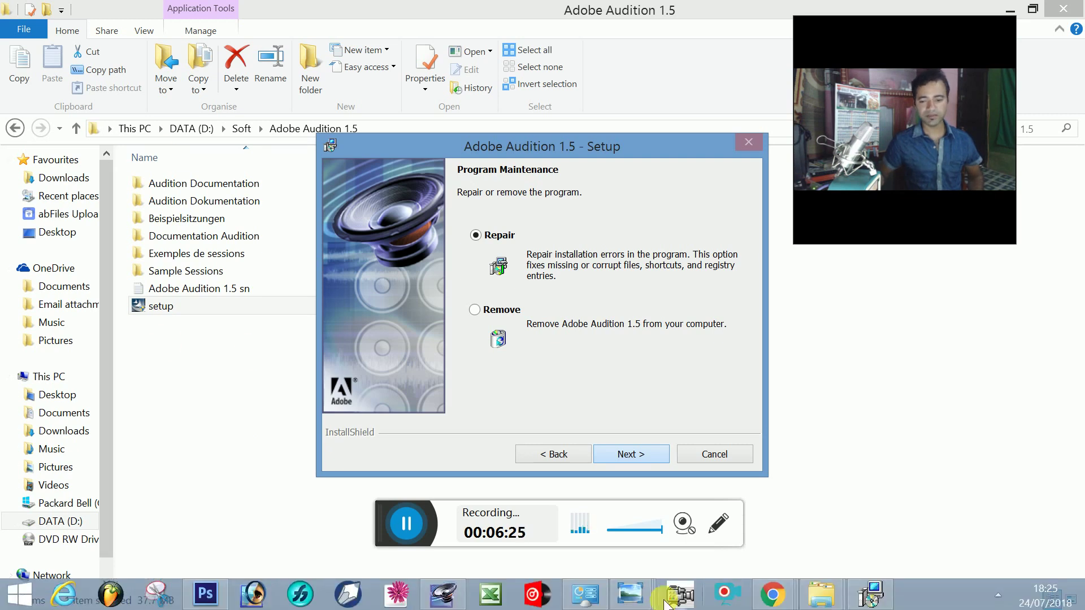
- Switch to the open Adobe Audition session and delete the selected range from the Track 1 and Track 2 clips
left_click(452, 595)
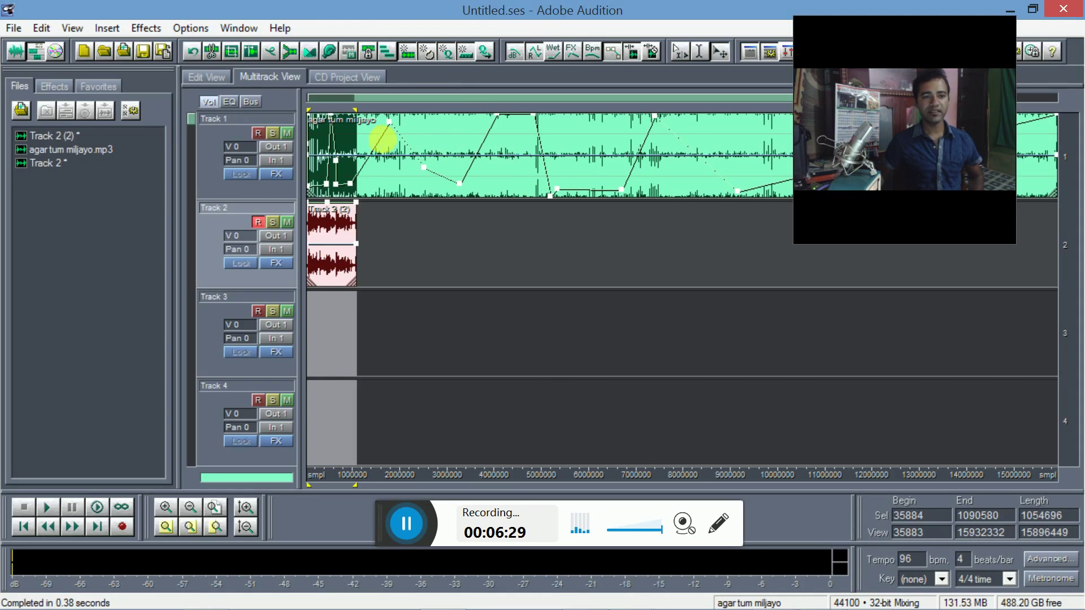
key("Delete")
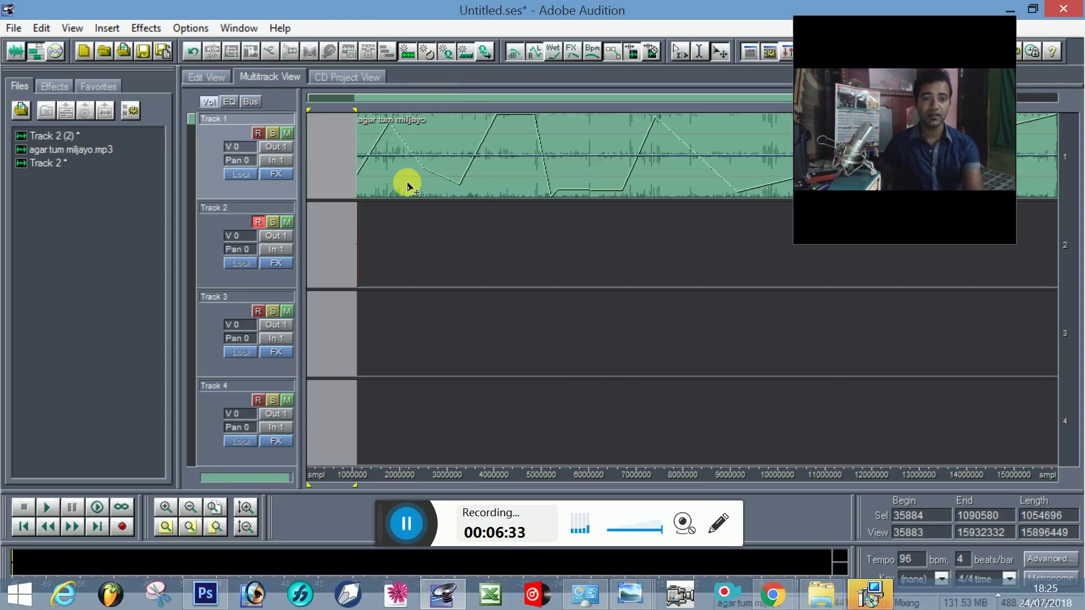
right_click(407, 177)
left_click(375, 230)
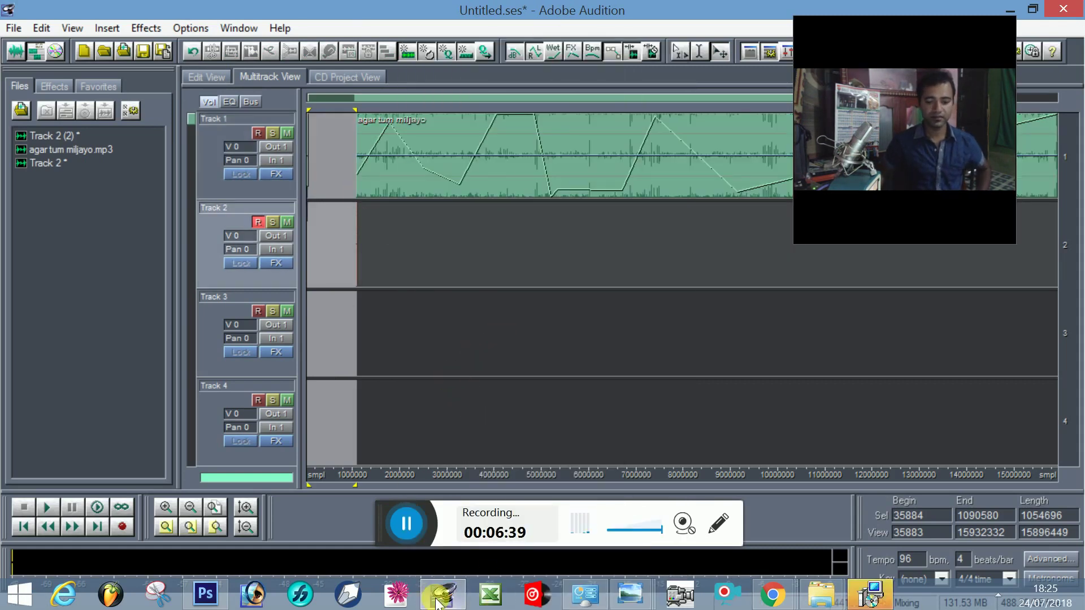
left_click(490, 602)
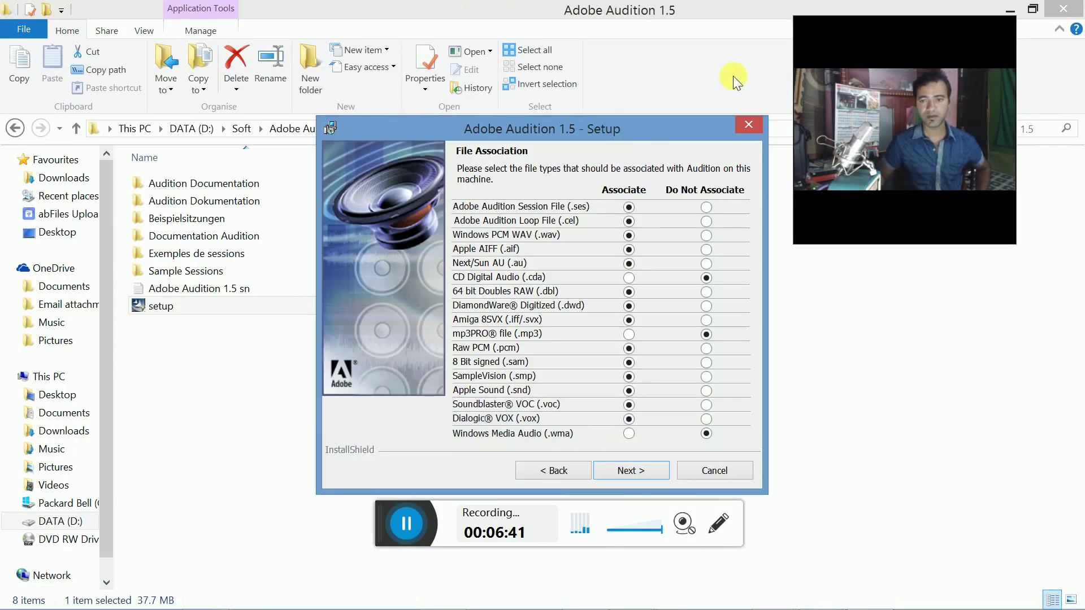
- Cancel the Adobe Audition 1.5 installation at the file association stage and exit the setup
left_click(748, 125)
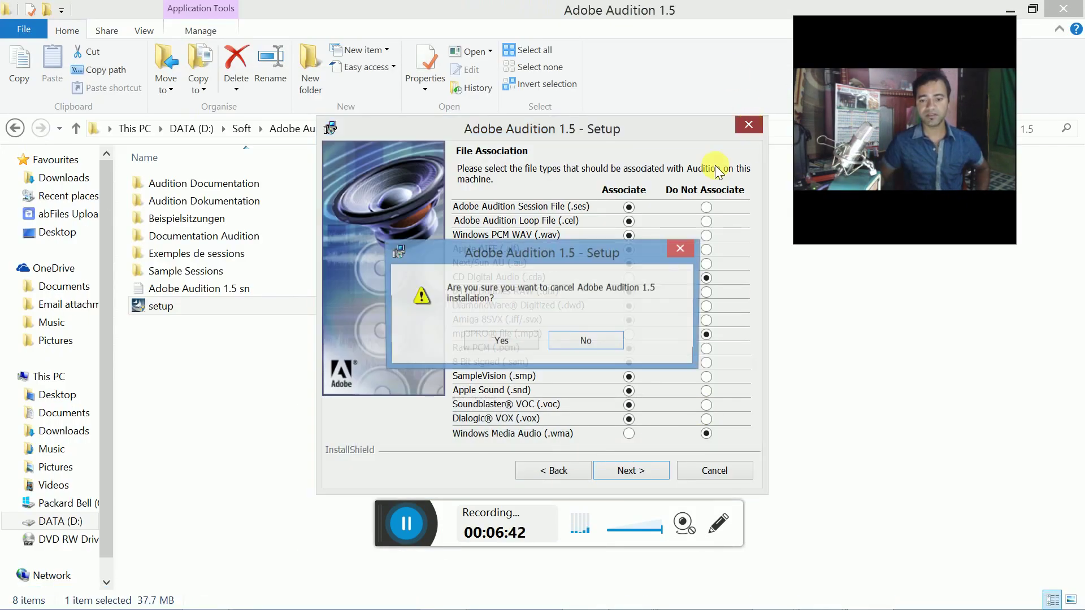
left_click(683, 249)
left_click(747, 125)
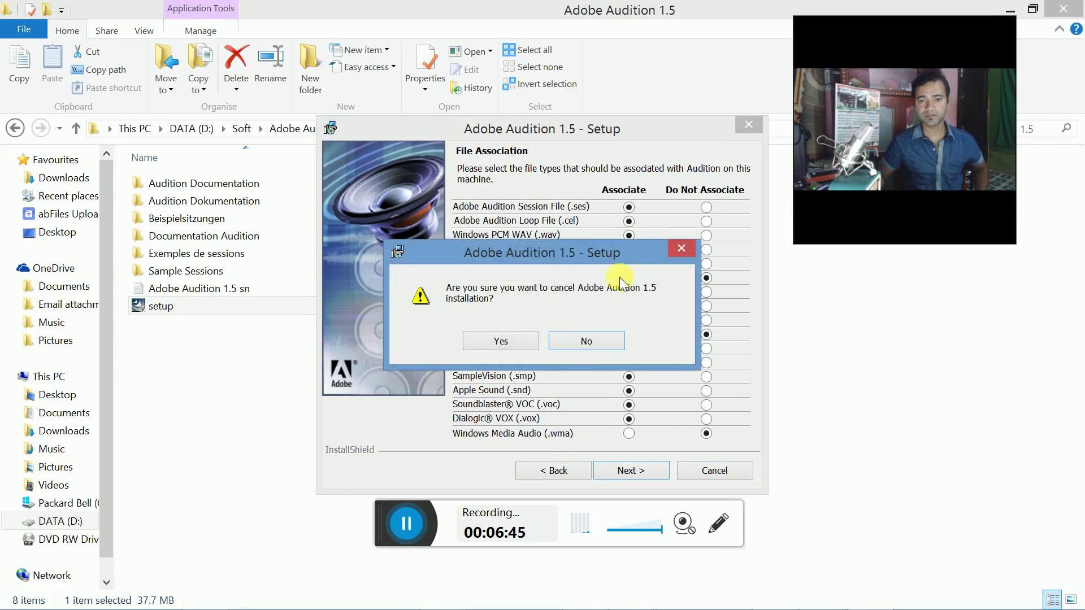
left_click(500, 341)
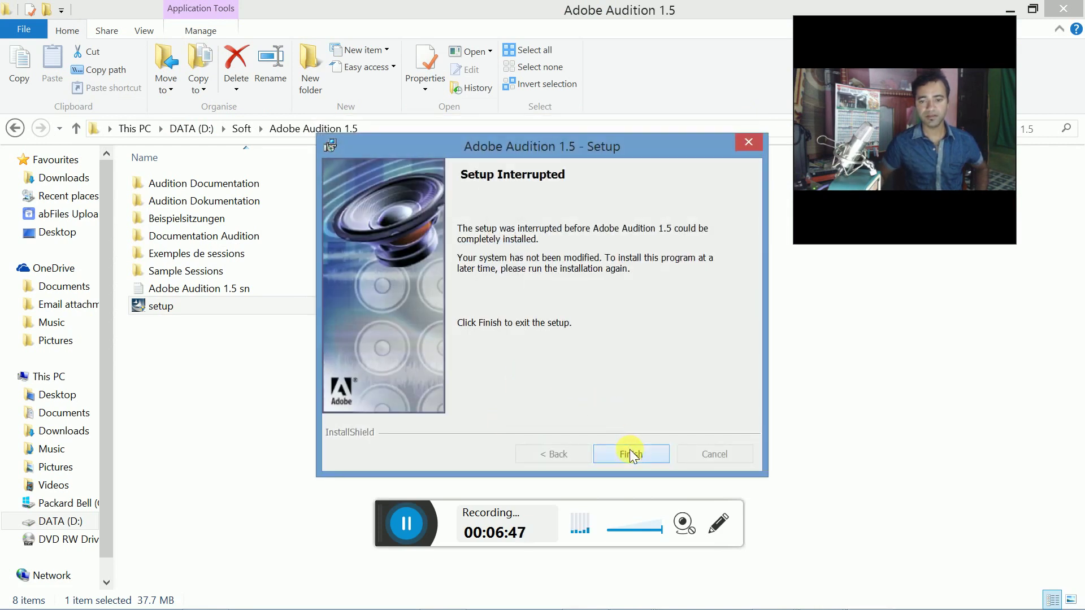
left_click(629, 454)
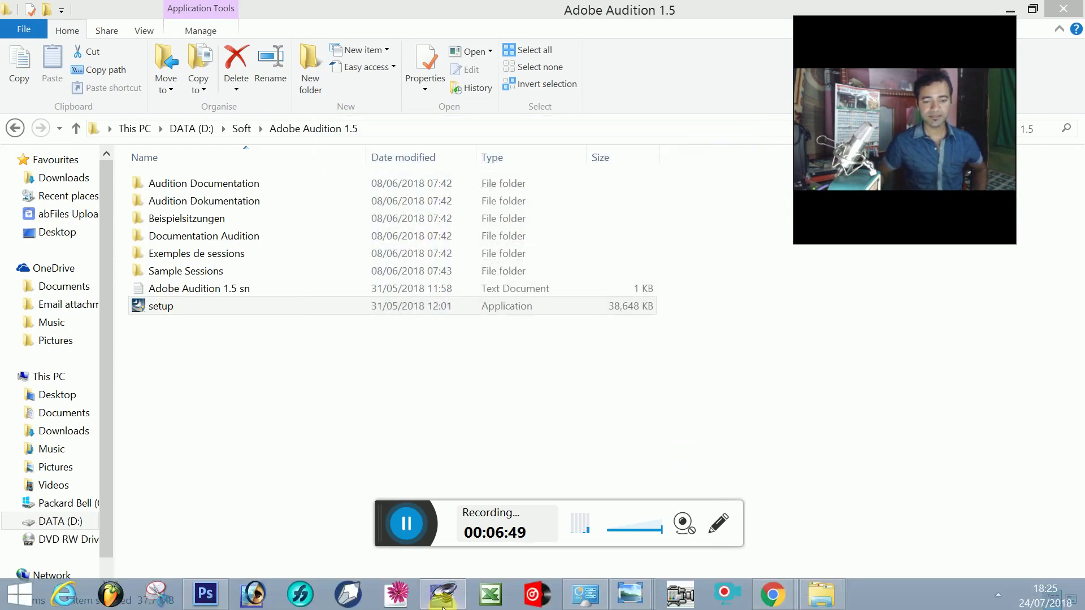
- Switch to Adobe Audition, make a unique copy of the agar tum miljayo clip on Track 1, and remove that copy
left_click(445, 595)
left_click(447, 597)
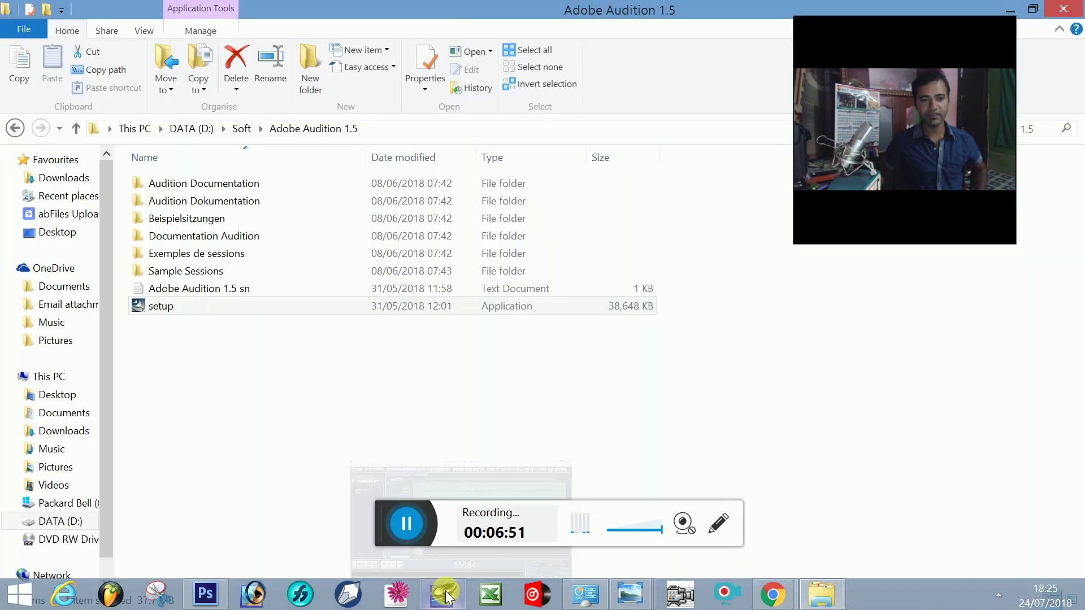
left_click(445, 595)
left_click(380, 143)
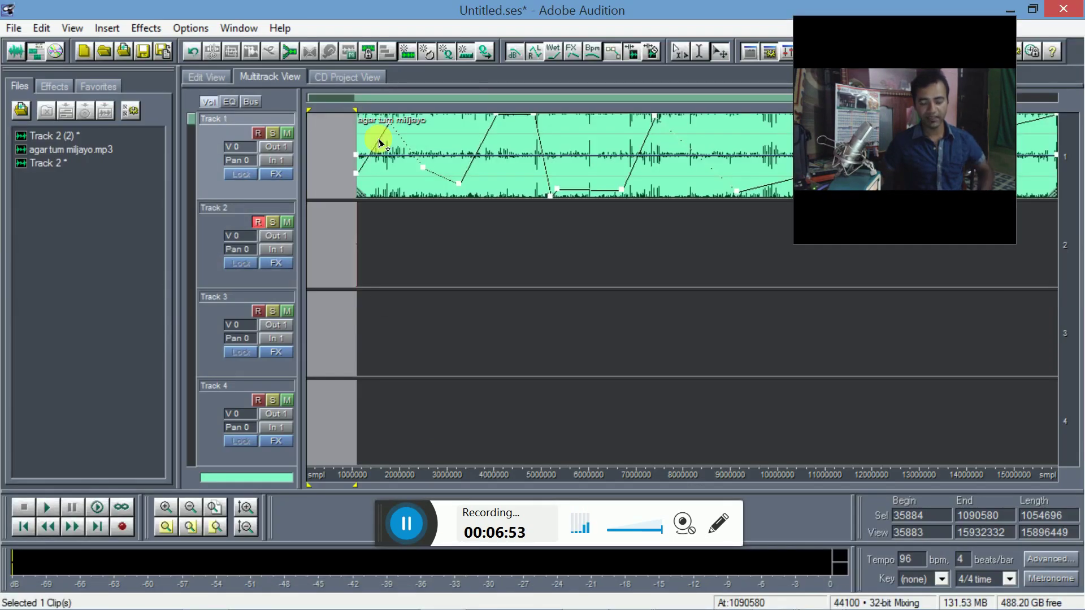
right_click(385, 150)
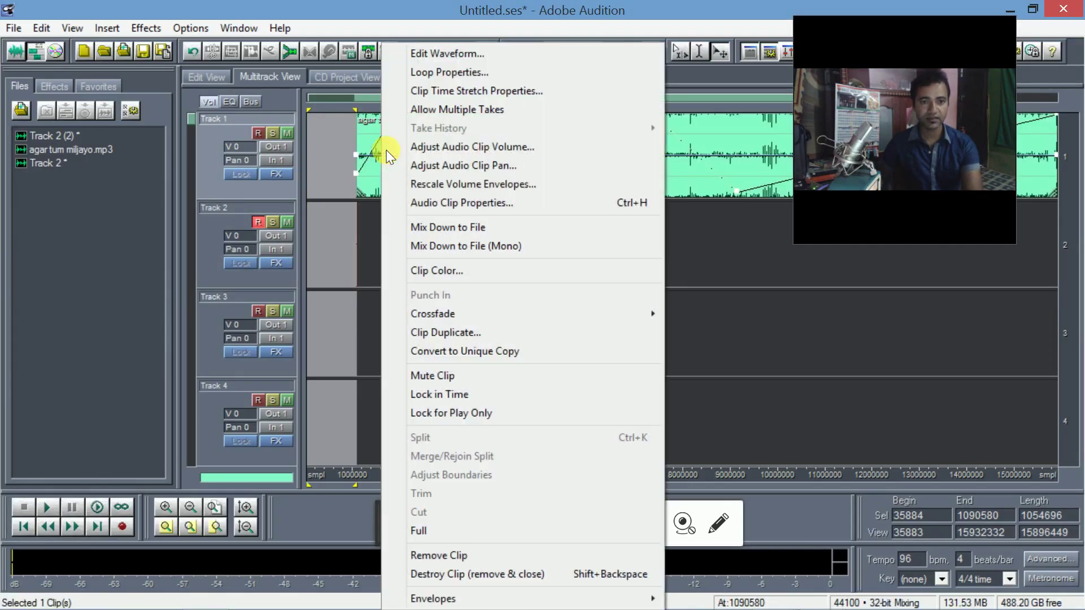
right_click(370, 146)
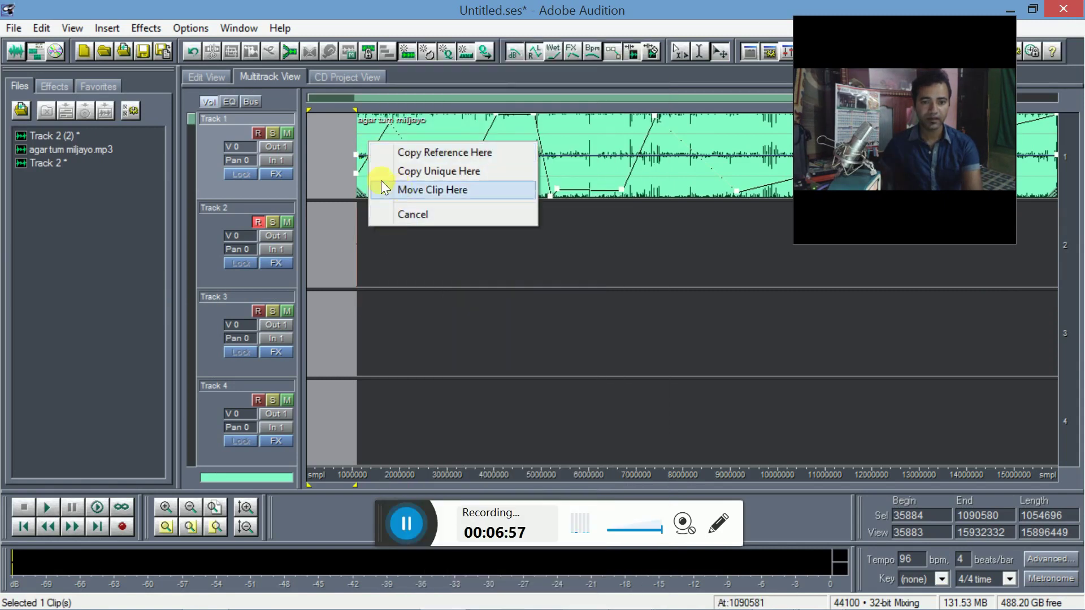
left_click(371, 166)
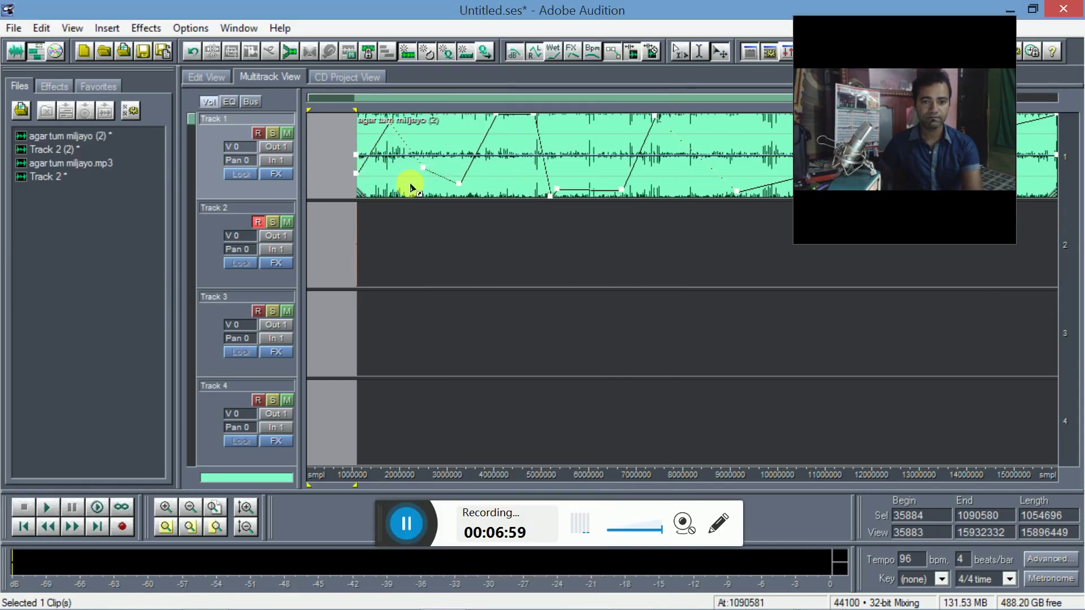
right_click(410, 182)
left_click(406, 551)
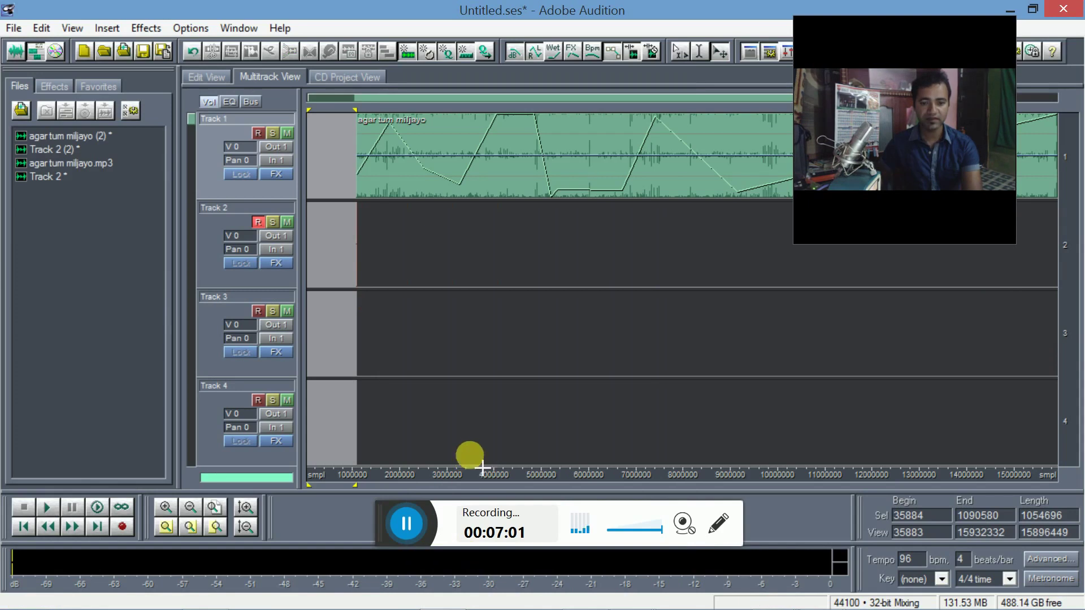
- Close Adobe Audition without saving any changes, and close the Adobe Audition 1.5 folder window
left_click(565, 284)
left_click(1062, 12)
left_click(603, 339)
left_click(606, 337)
left_click(1063, 9)
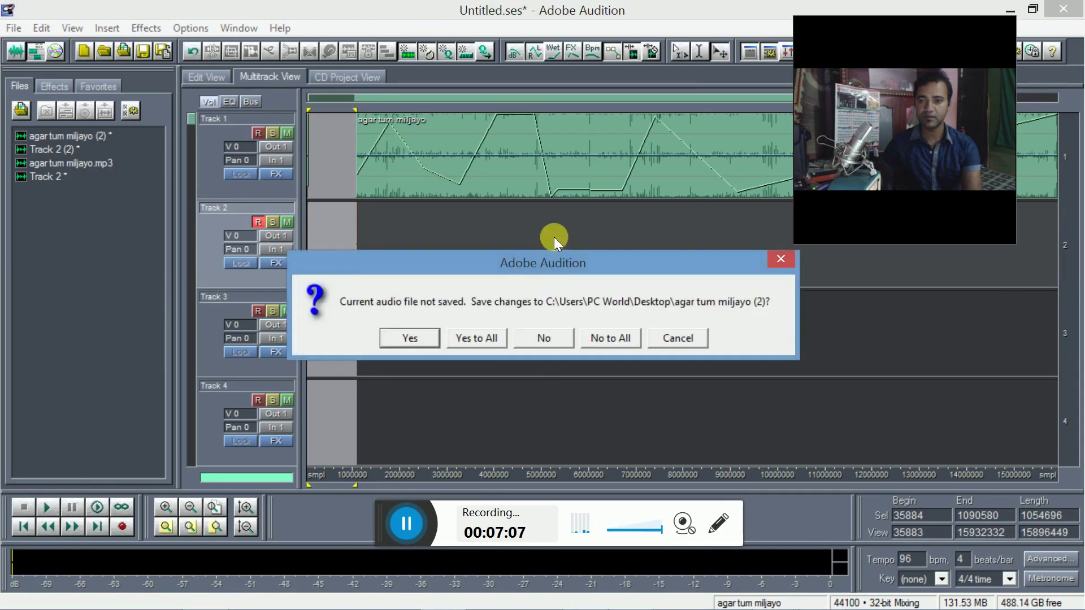
left_click(531, 338)
left_click(531, 338)
left_click(533, 338)
left_click(532, 338)
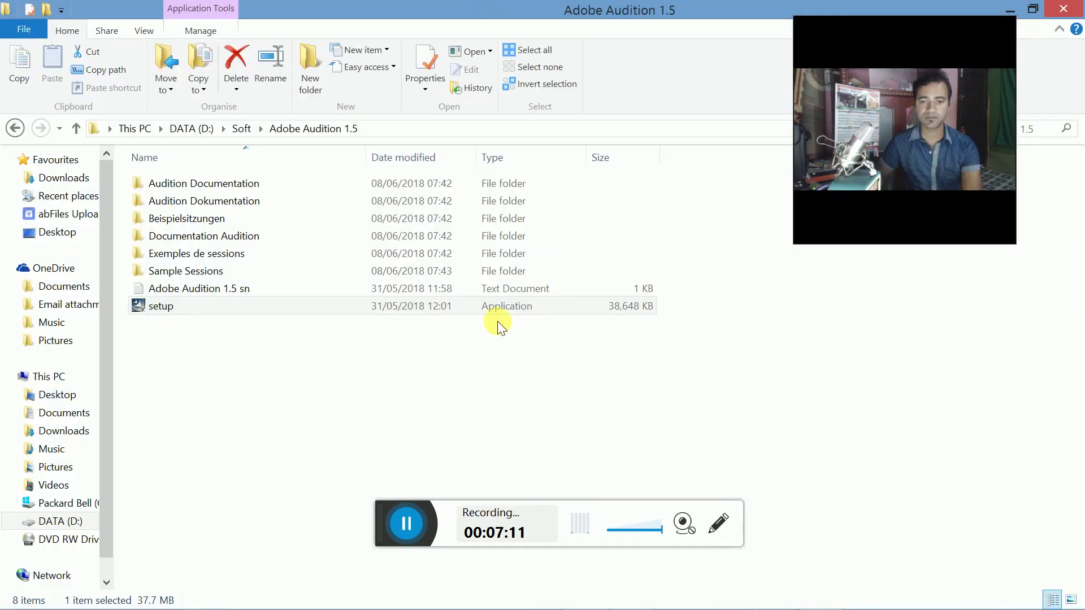
left_click(1062, 9)
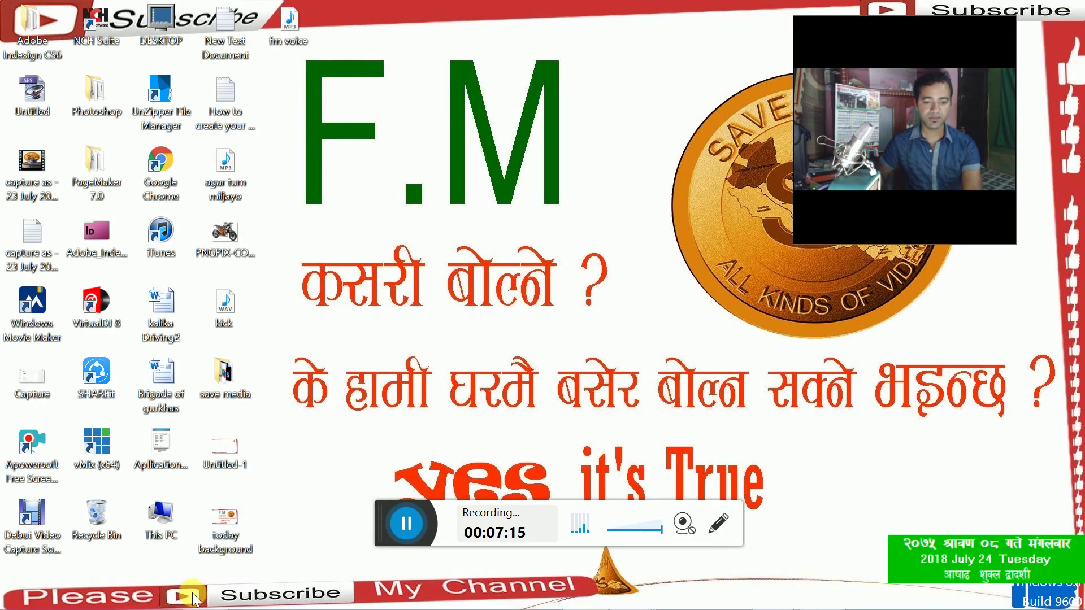
- Launch Adobe Audition again and allow it to make changes to the computer
mouse_move(443, 599)
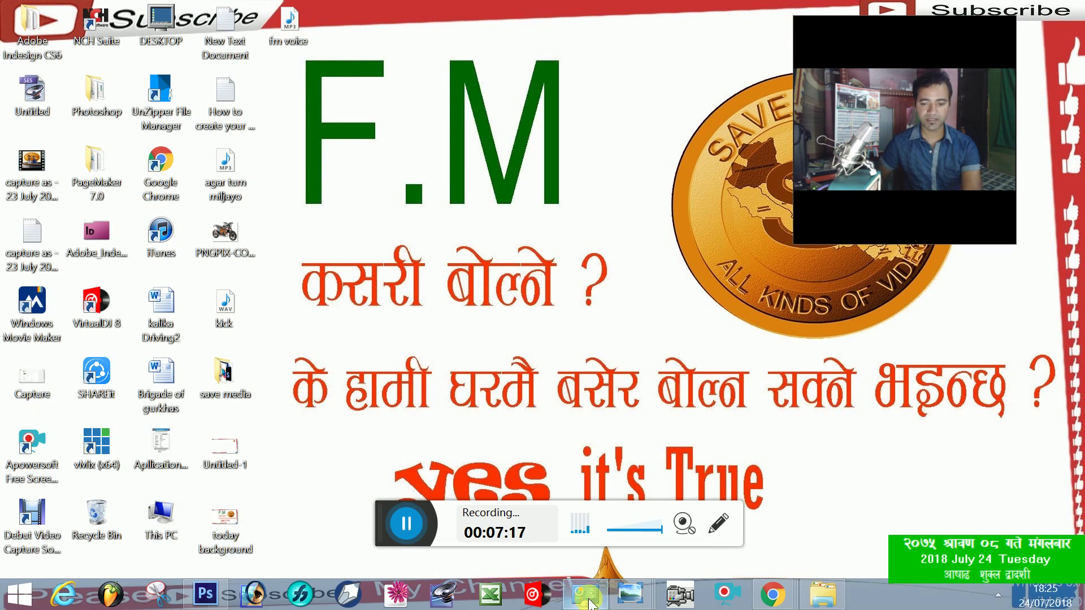
left_click(446, 596)
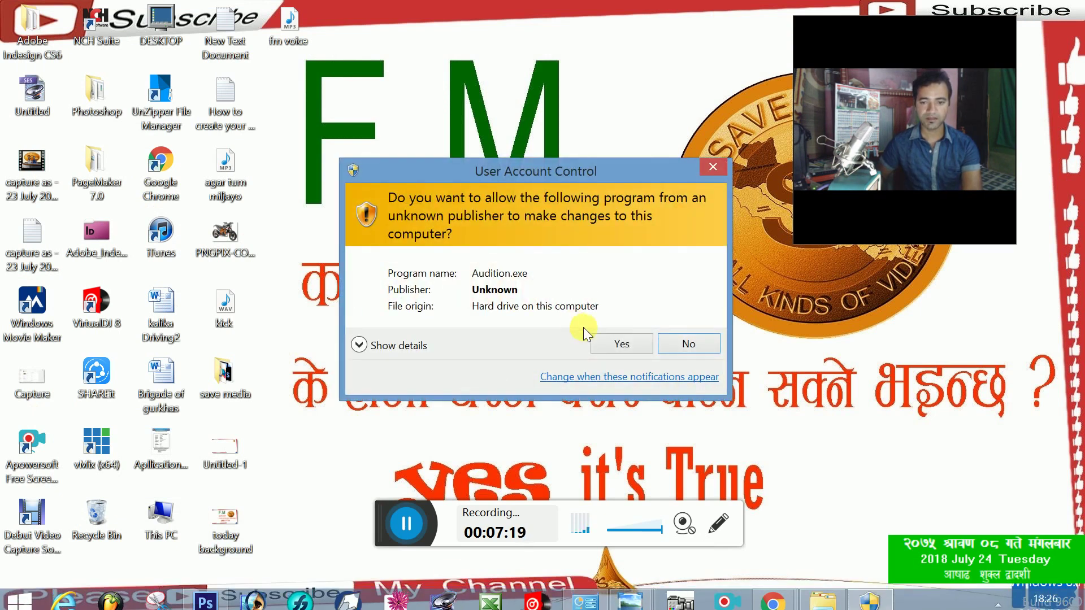
left_click(611, 335)
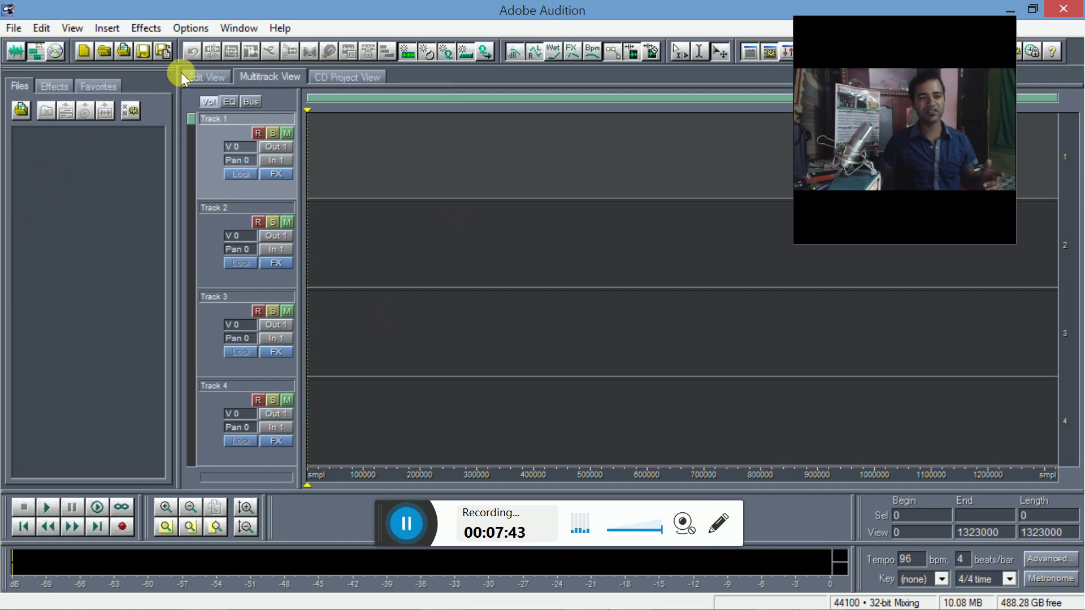
- Import the agar tum miljayo MP3 file from the Desktop folder
left_click(19, 113)
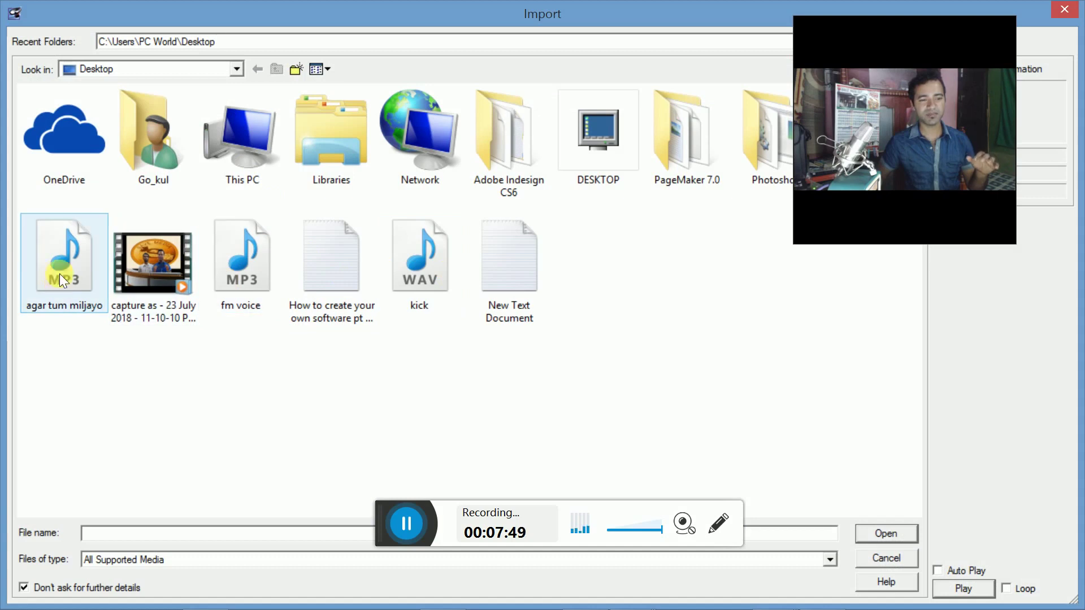
left_click(75, 266)
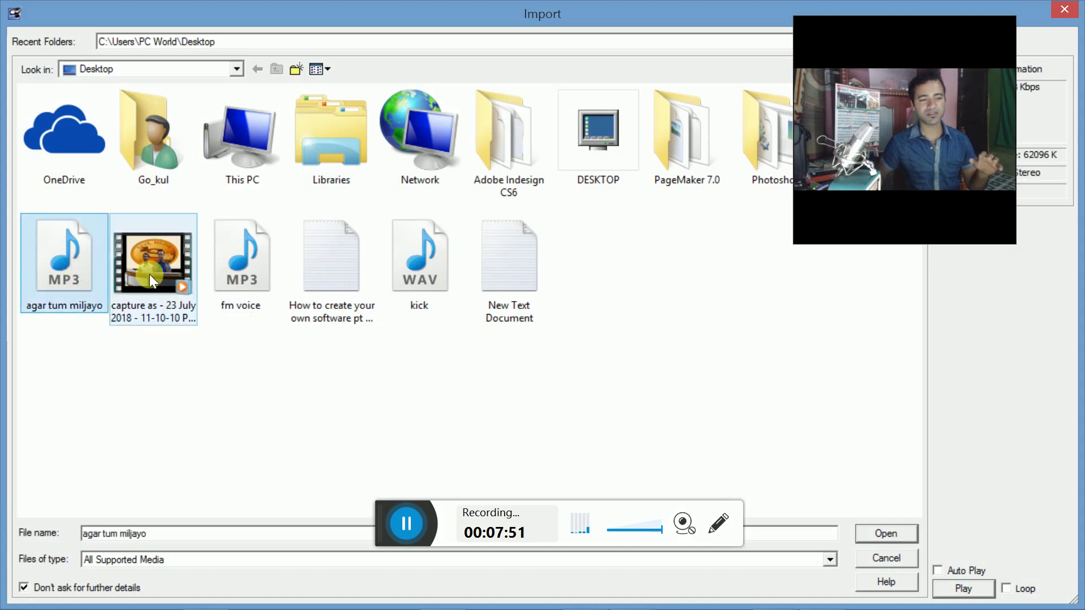
left_click(890, 535)
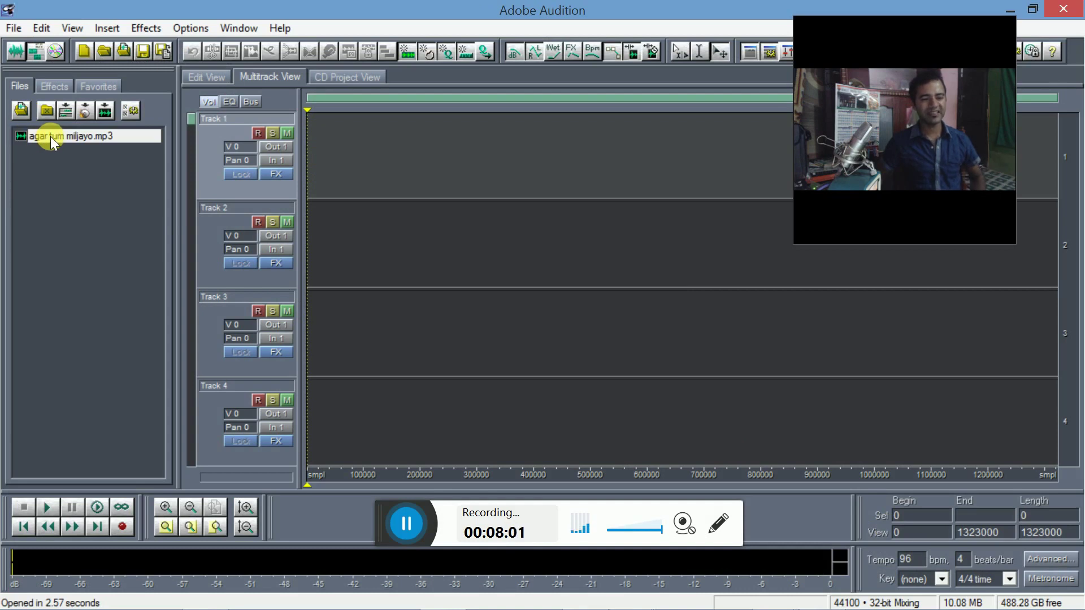
- Place the agar tum miljayo clip on Track 1 and delete it from the track
left_click_drag(50, 137, 382, 171)
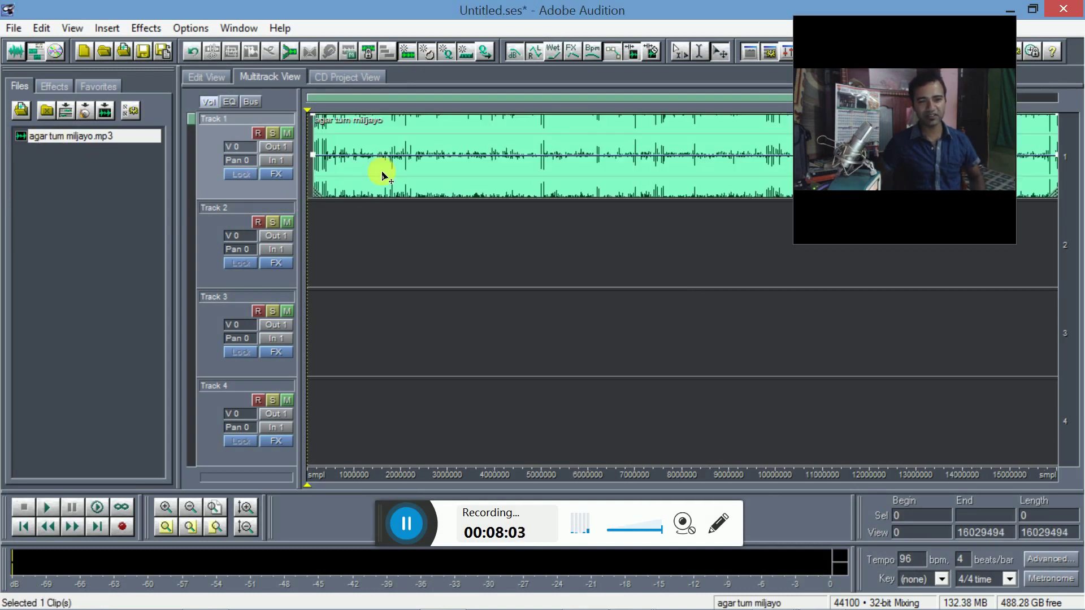
key("Delete")
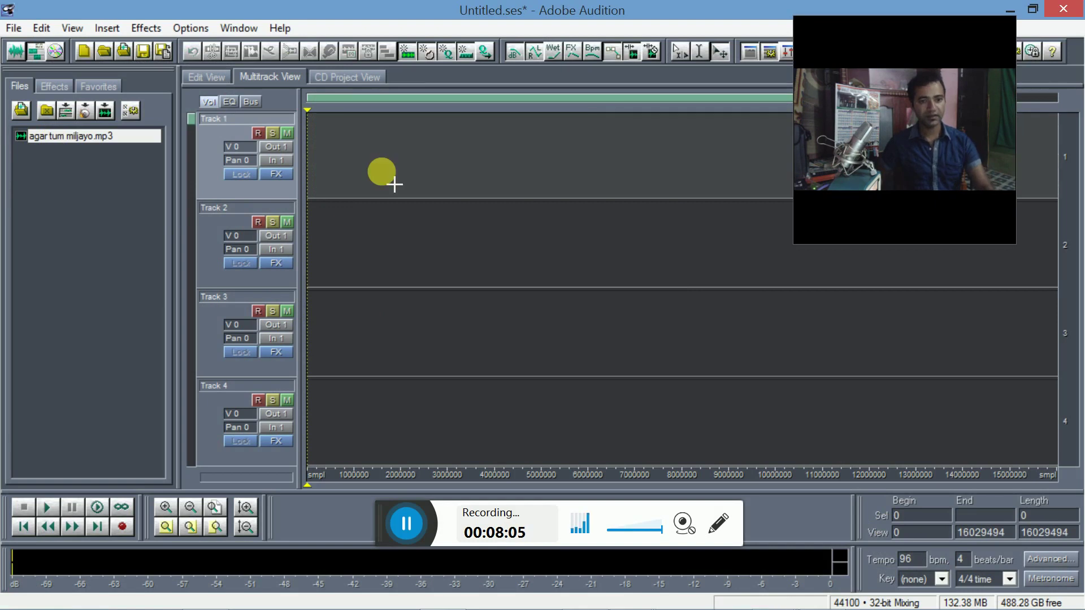
- Insert agar tum miljayo.mp3 into the multitrack session and move its clip to the start of Track 2
right_click(23, 135)
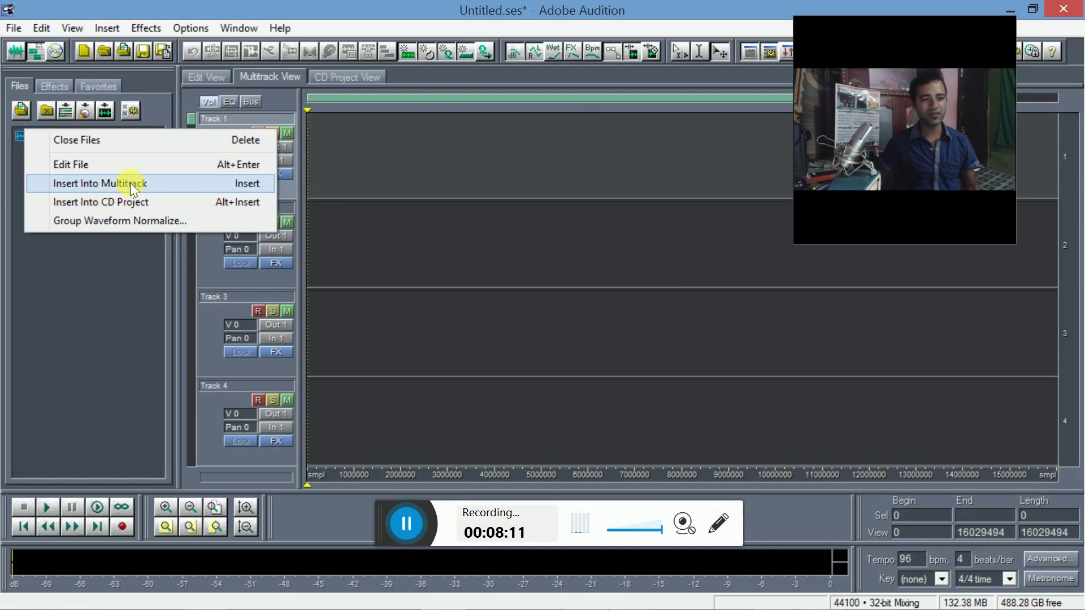
left_click(149, 183)
left_click_drag(400, 165, 386, 266)
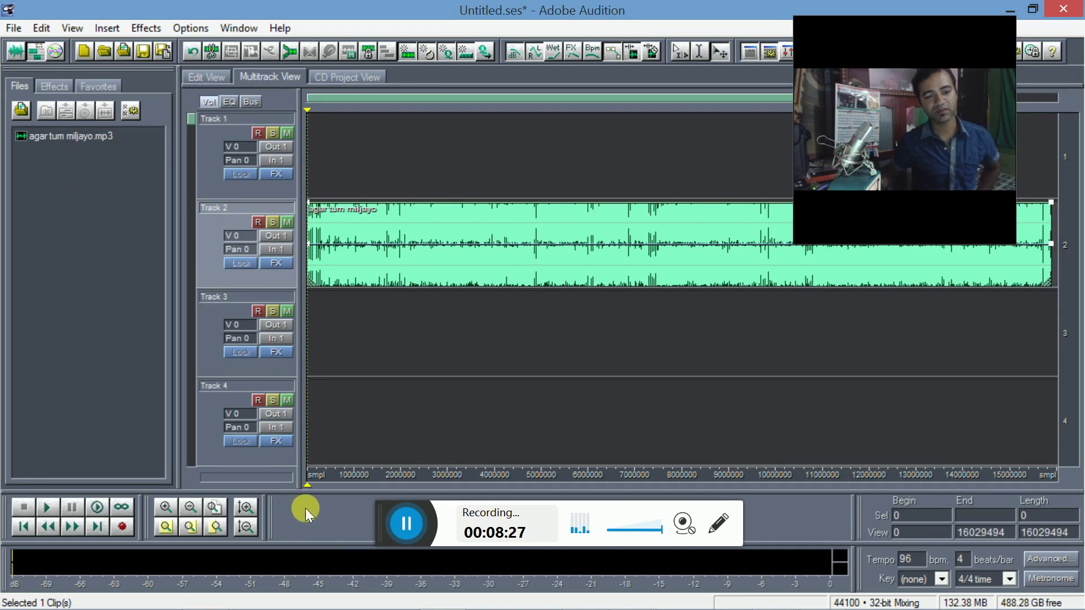
- Arm Track 1 for recording and start recording the voice over the music on Track 2
left_click(256, 132)
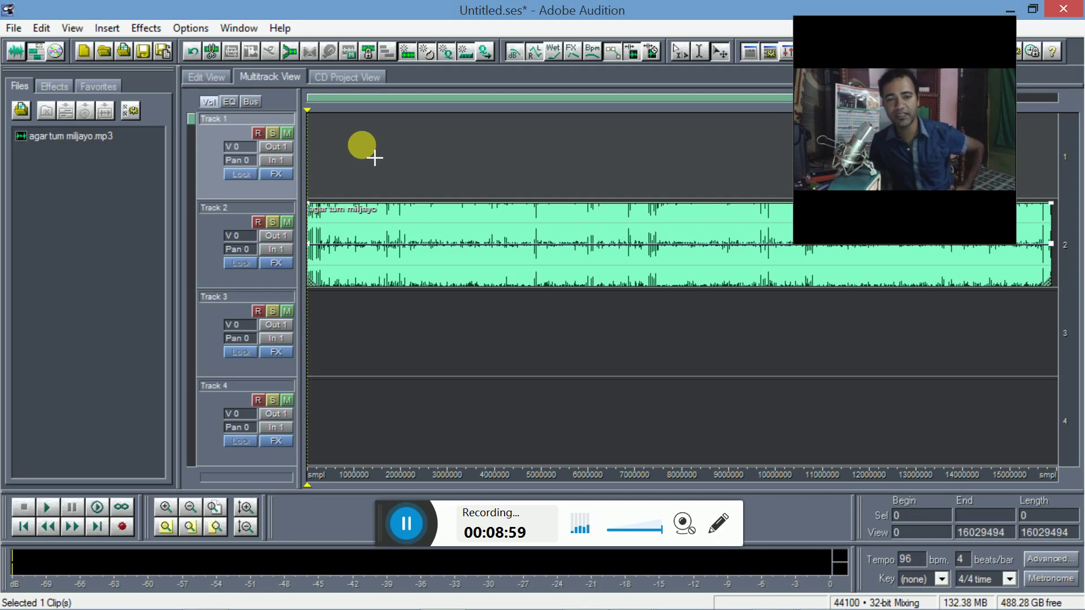
left_click(258, 132)
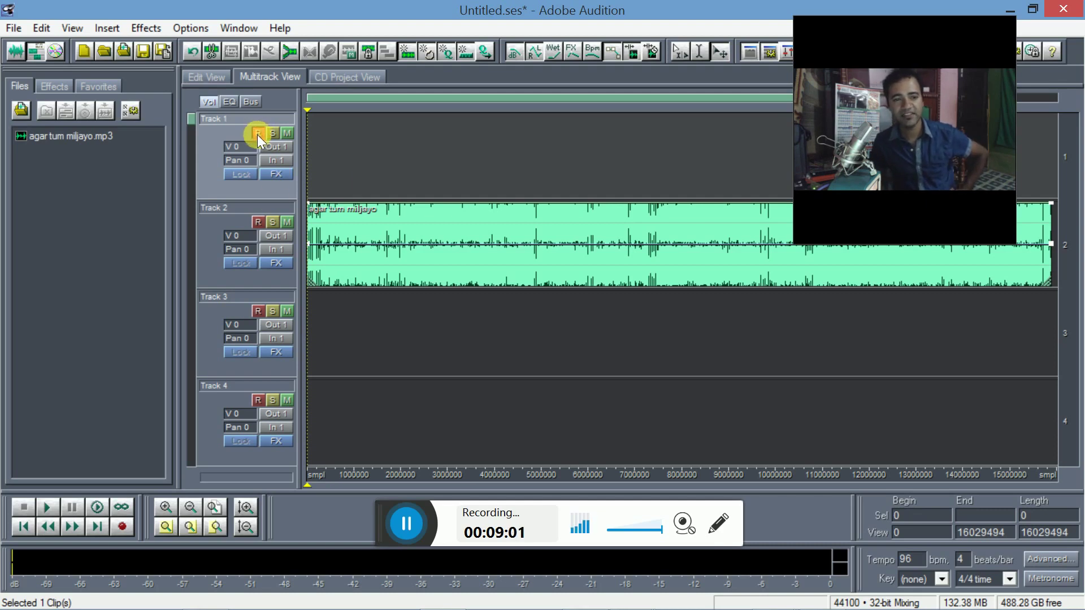
left_click(122, 528)
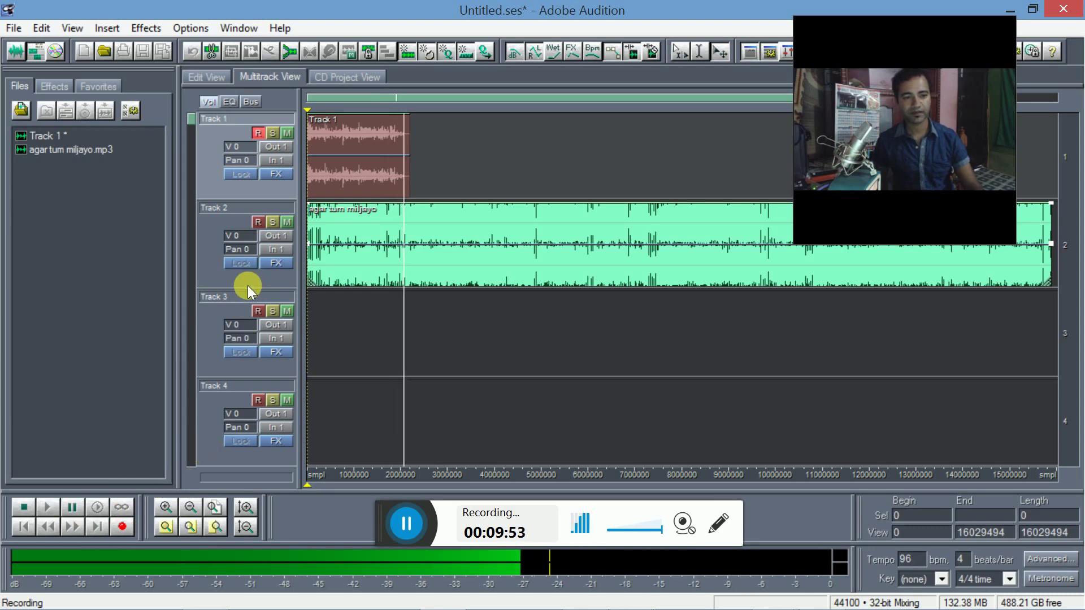
- Stop the voice recording on Track 1 and play the recorded mix back from the beginning
key("space")
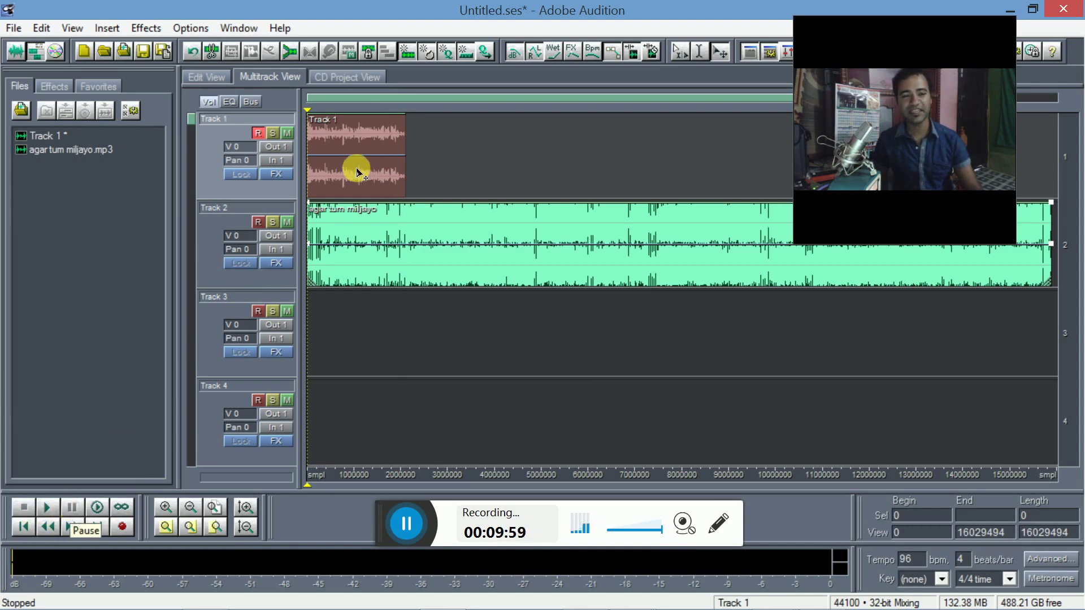
key("space")
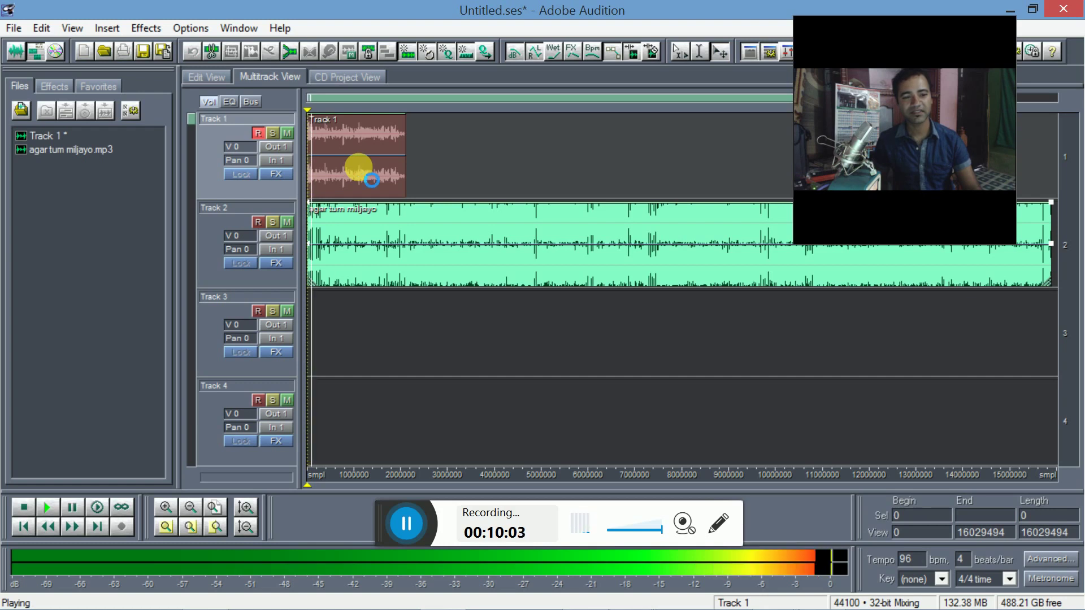
key("space")
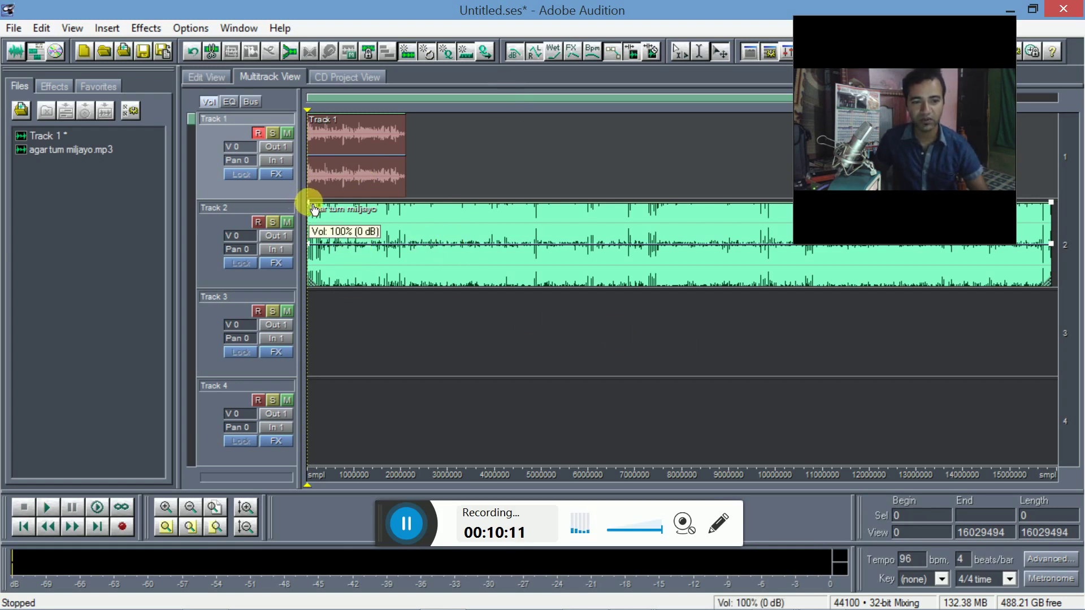
- Lower the volume envelope of the Track 2 music clip to about 26% beneath the voice clip and start playback
left_click_drag(310, 208, 324, 272)
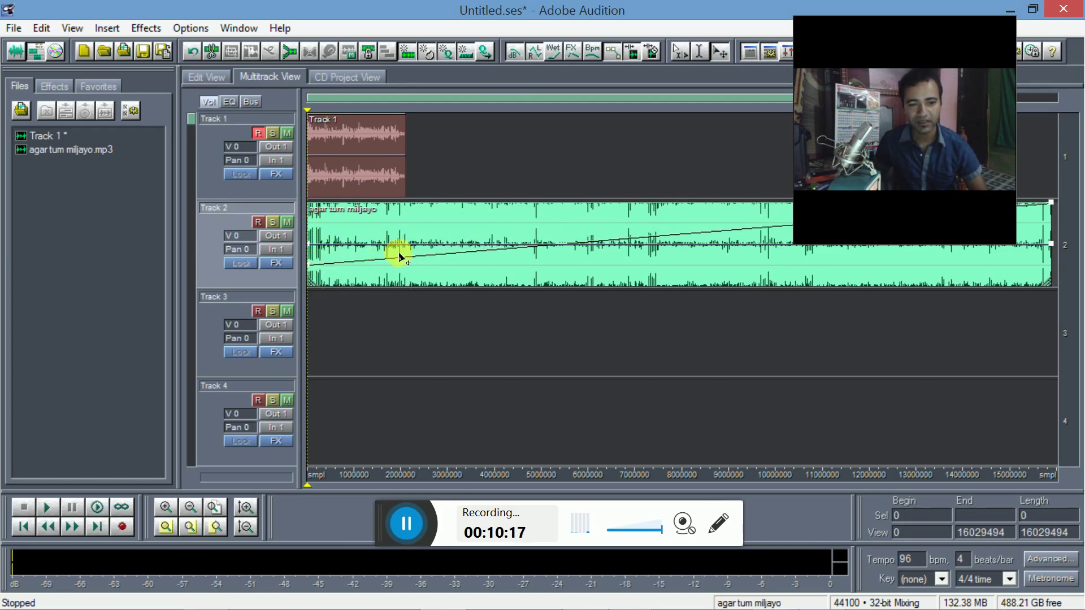
left_click_drag(407, 262, 412, 274)
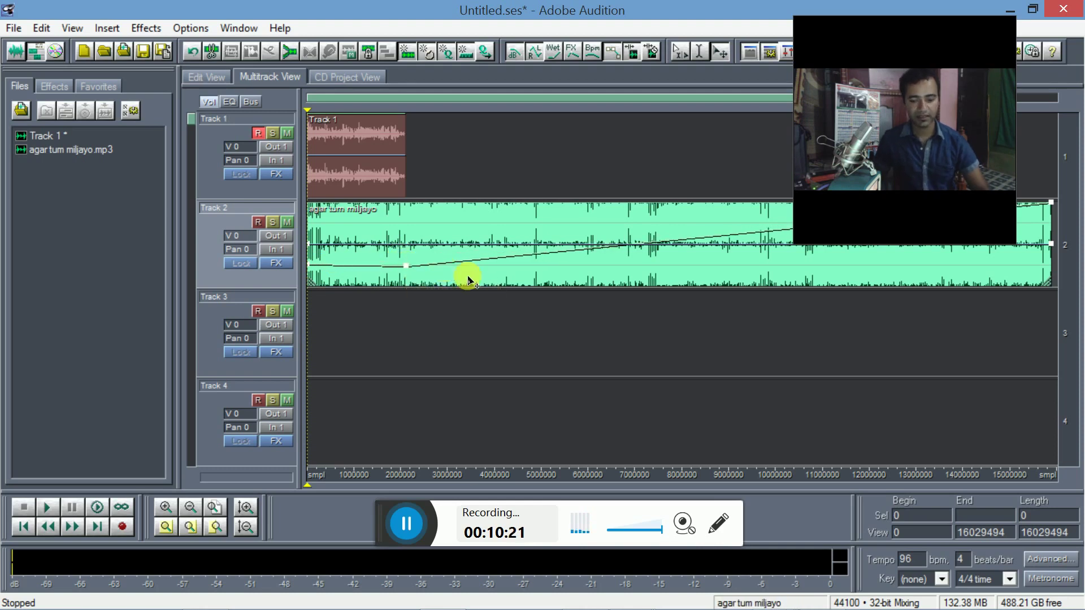
key("space")
- Raise the system speaker volume to about half while the mix plays
left_click(998, 595)
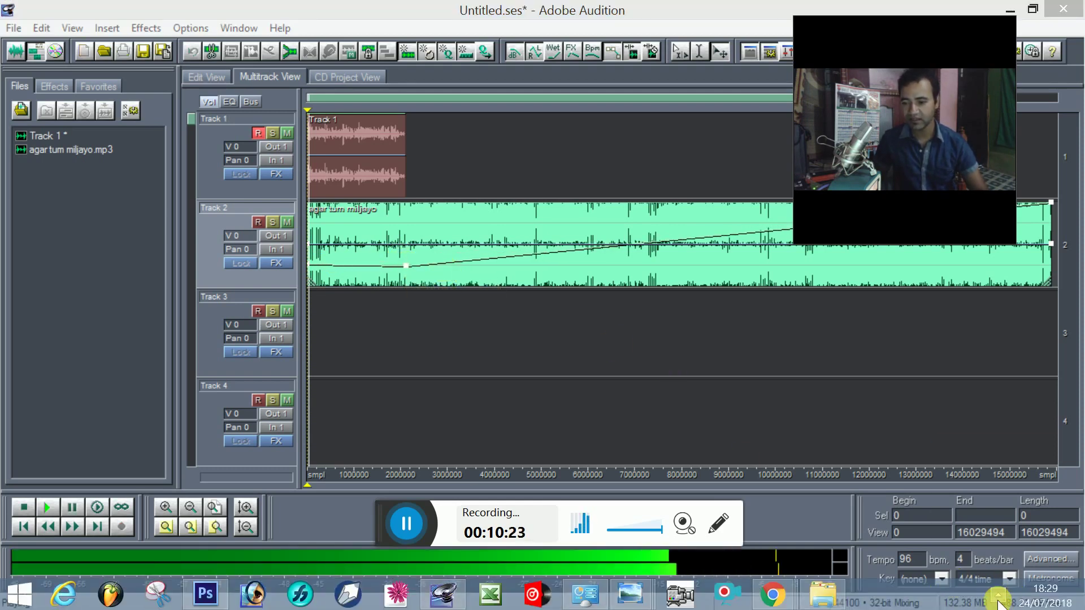
left_click(984, 517)
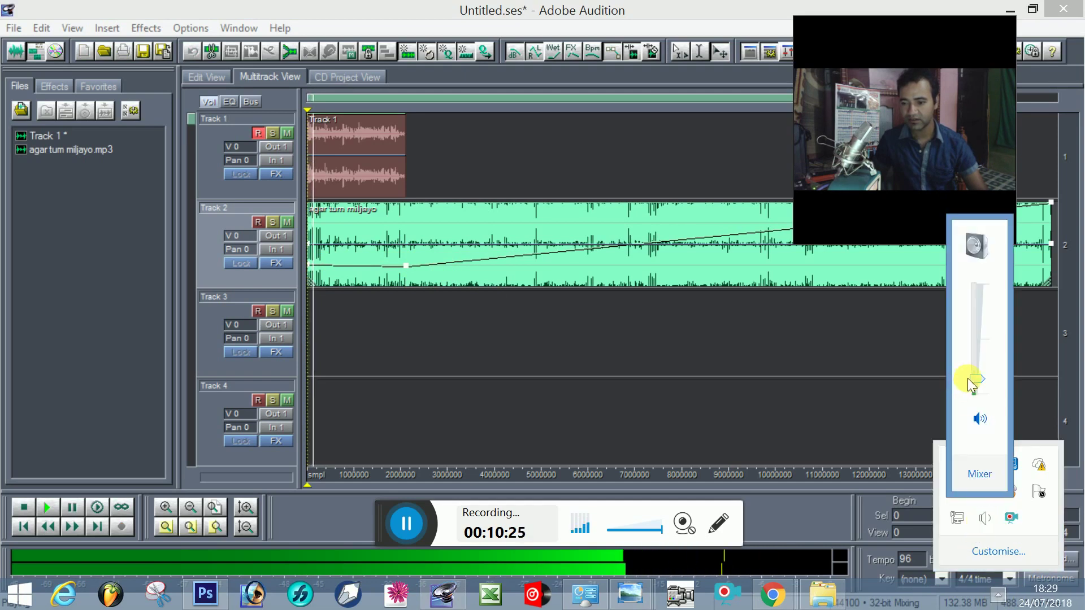
left_click_drag(971, 373, 978, 341)
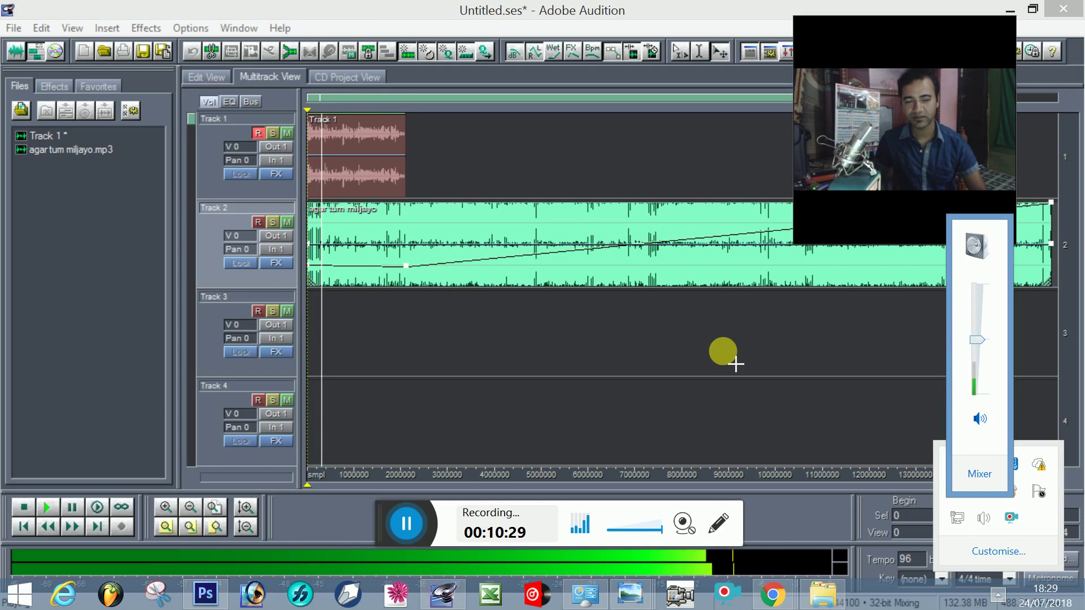
left_click(411, 275)
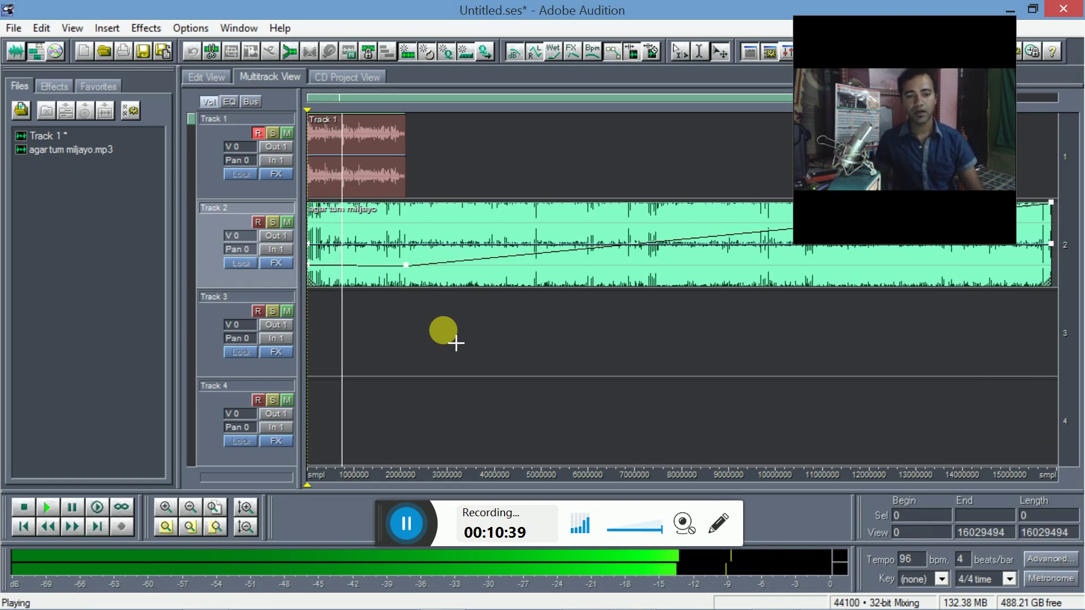
double_click(412, 271)
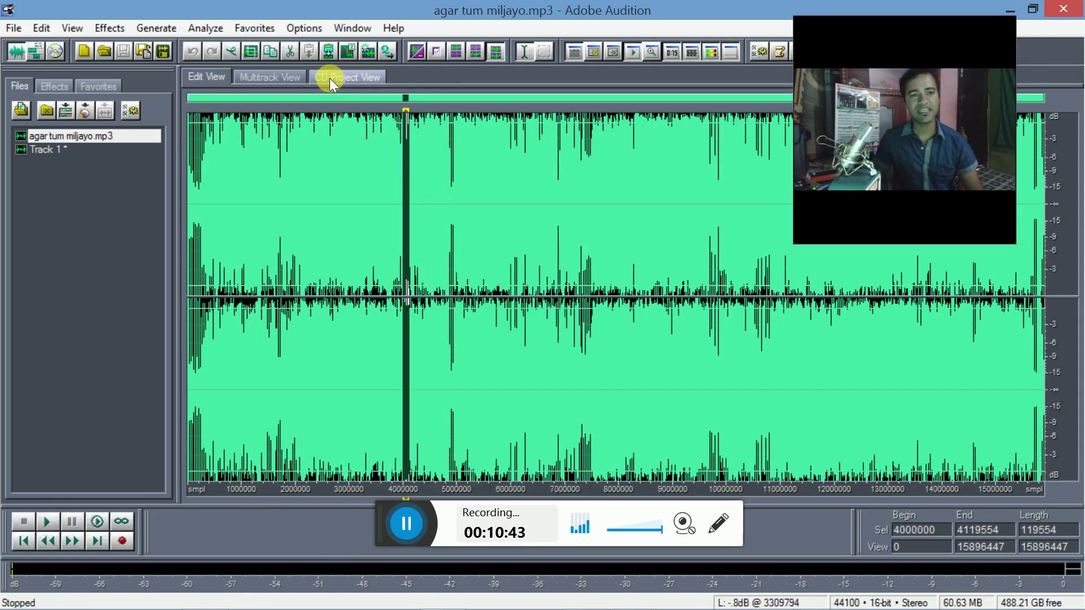
left_click(273, 75)
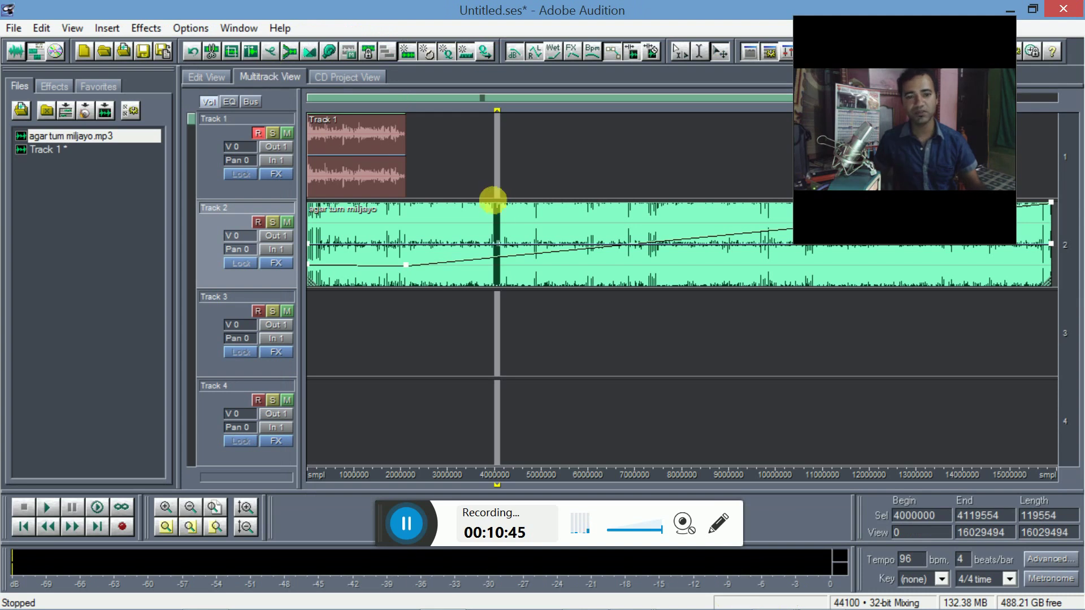
left_click(464, 145)
left_click(337, 148)
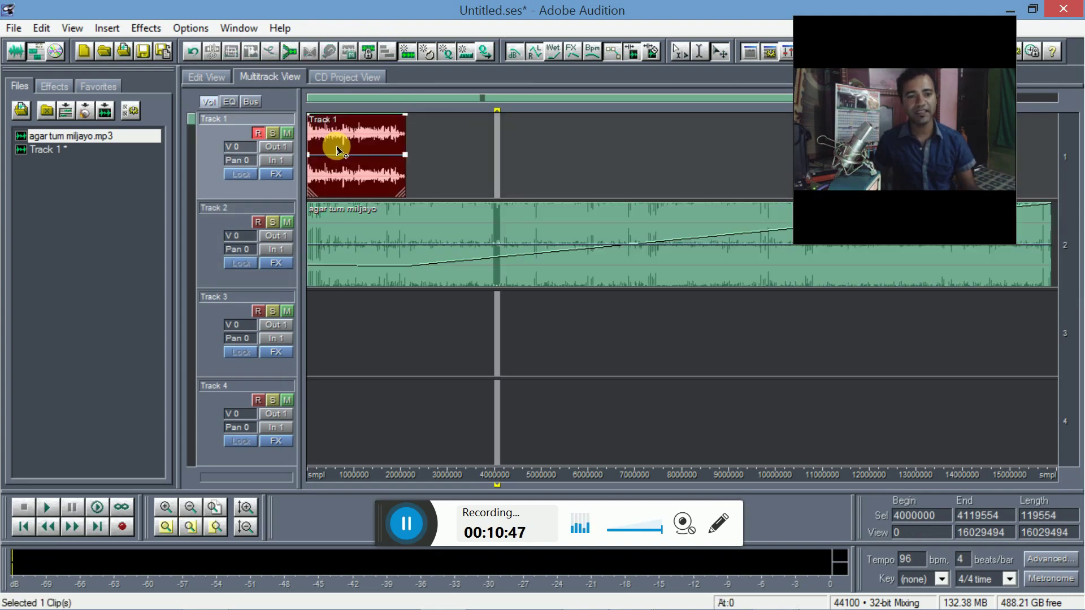
- Select the entire session's time range and briefly play the mix
double_click(501, 113)
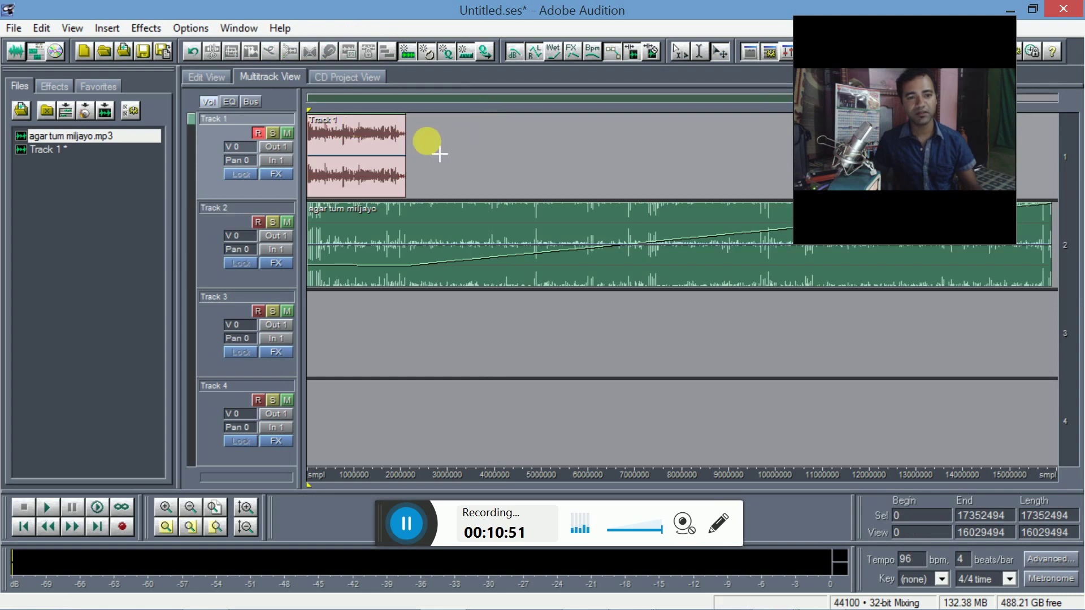
key("space")
key("space")
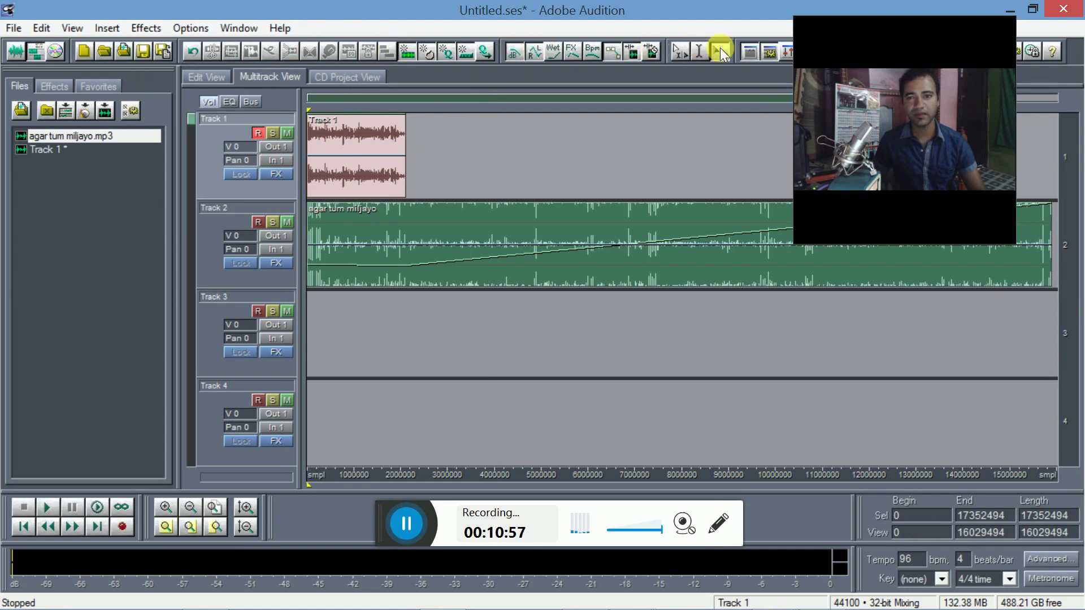
left_click(354, 162)
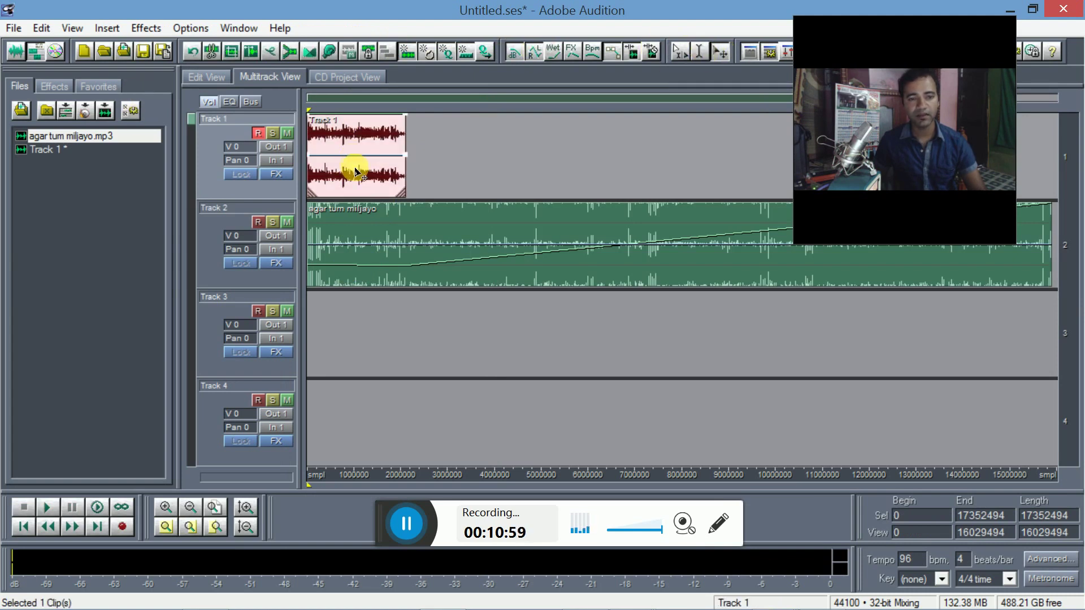
double_click(313, 120)
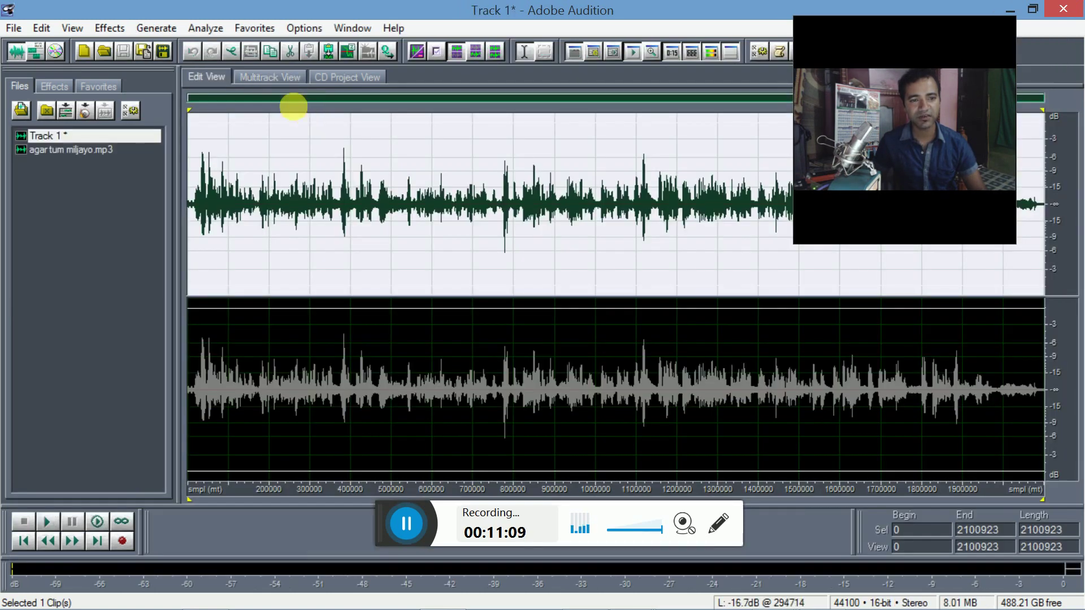
left_click(267, 79)
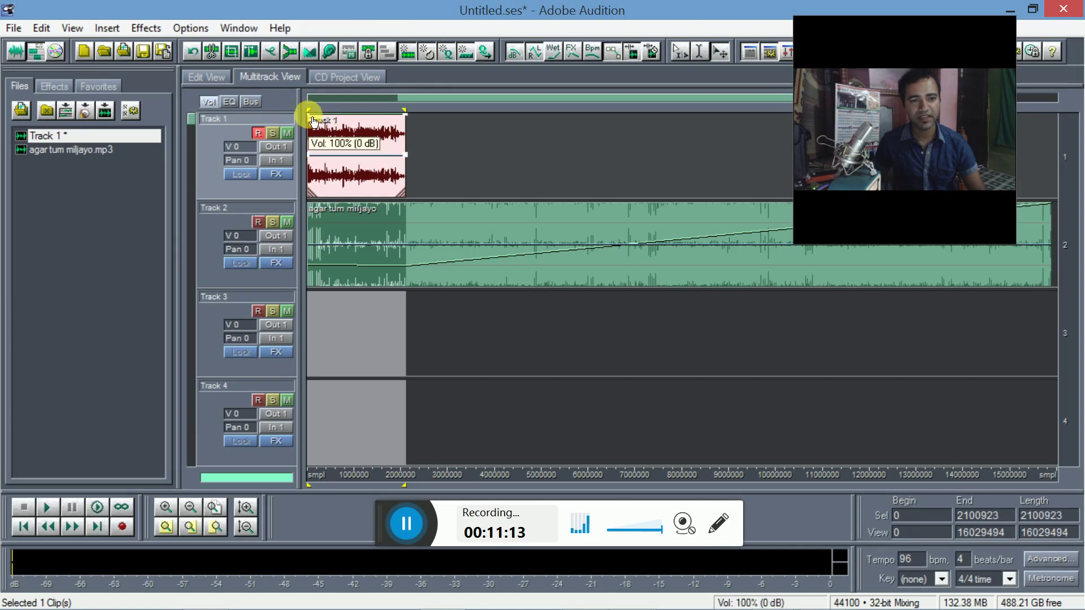
double_click(313, 121)
left_click(279, 77)
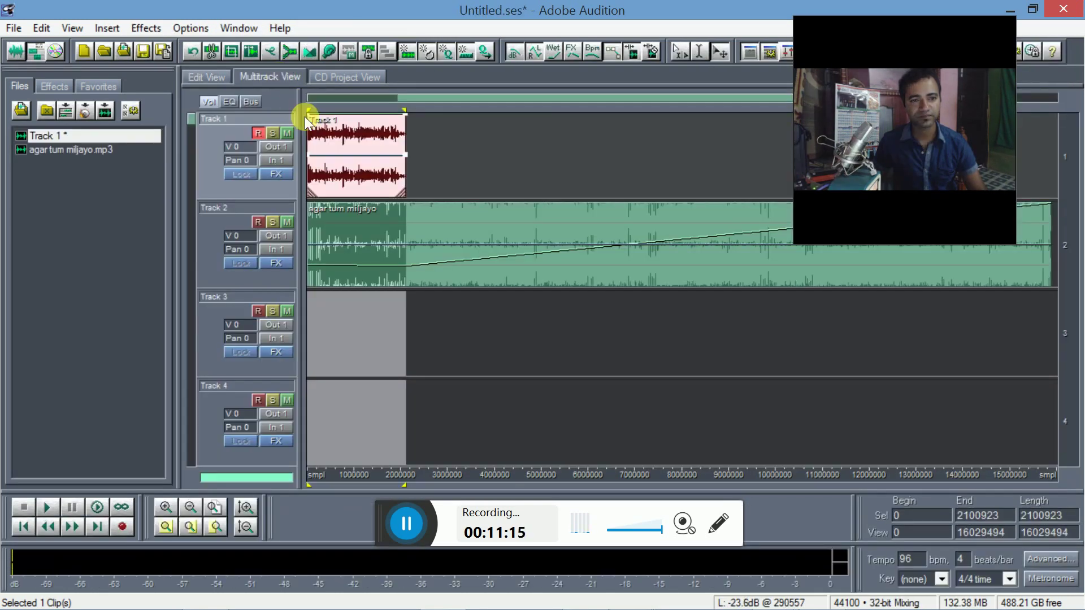
double_click(314, 122)
key("space")
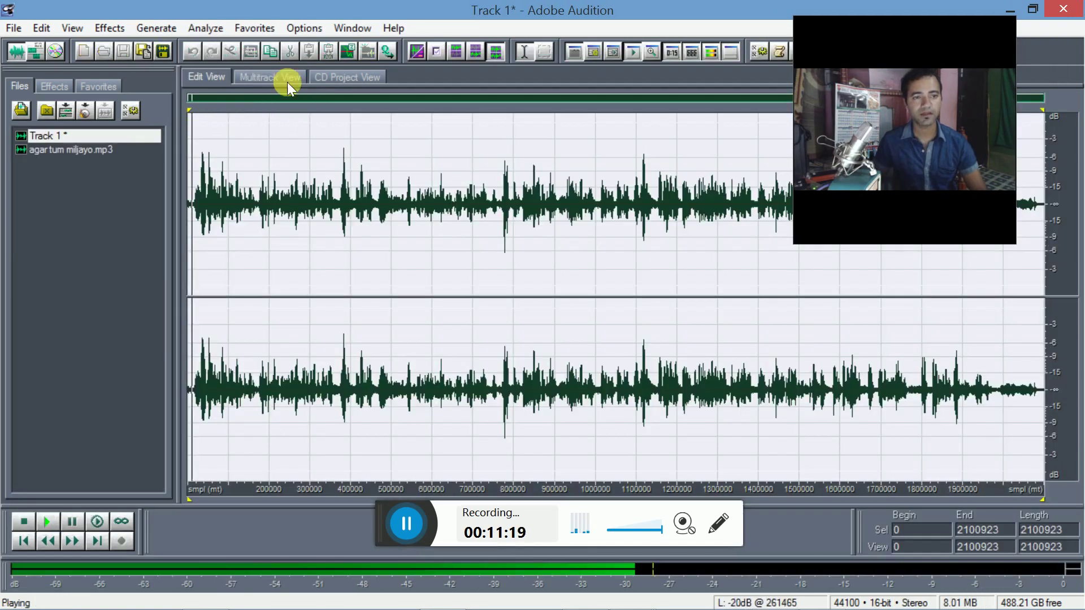
left_click(286, 80)
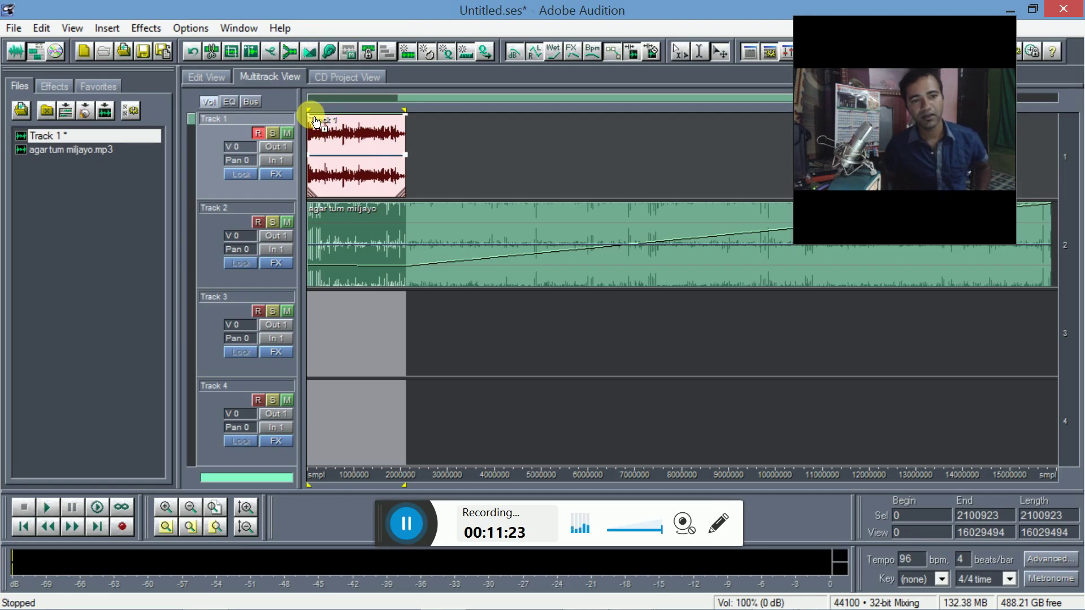
- Lower the opening of the Track 1 voice clip's volume envelope to 10% (-20 dB) and preview it
left_click(315, 120)
left_click_drag(309, 113, 341, 194)
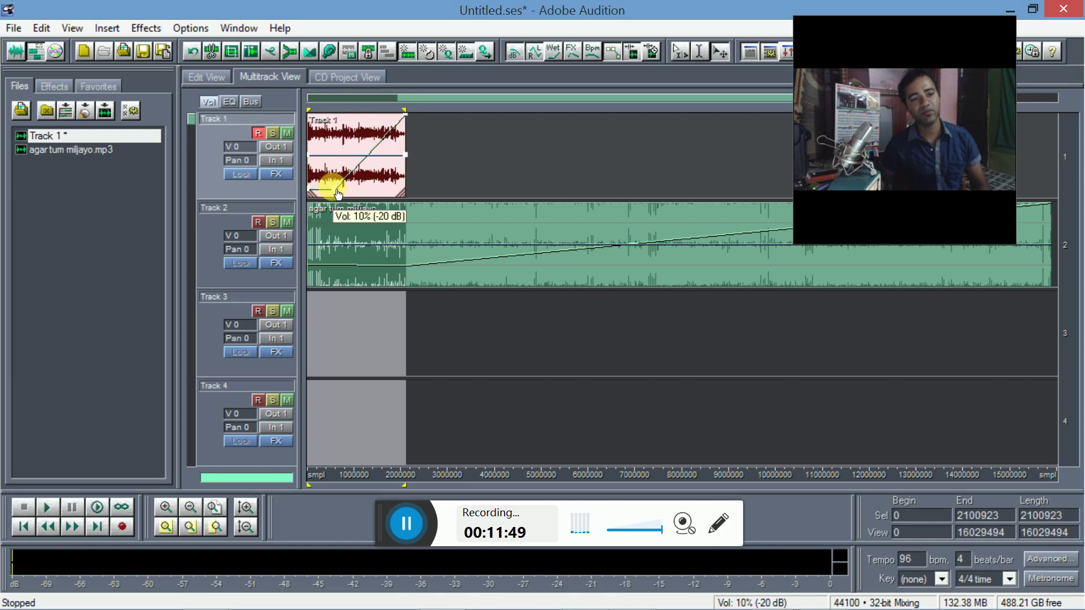
key("space")
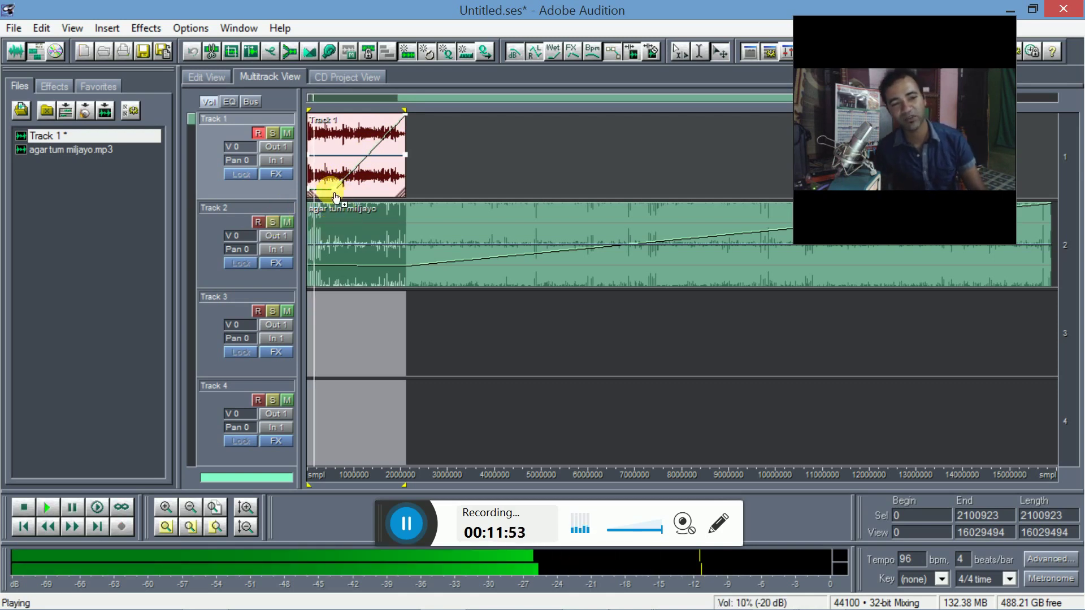
key("space")
- Raise the opening of the Track 1 clip's volume envelope near full level, fade its end to the minimum, and play it
left_click_drag(314, 195, 323, 122)
left_click_drag(340, 198, 370, 205)
key("space")
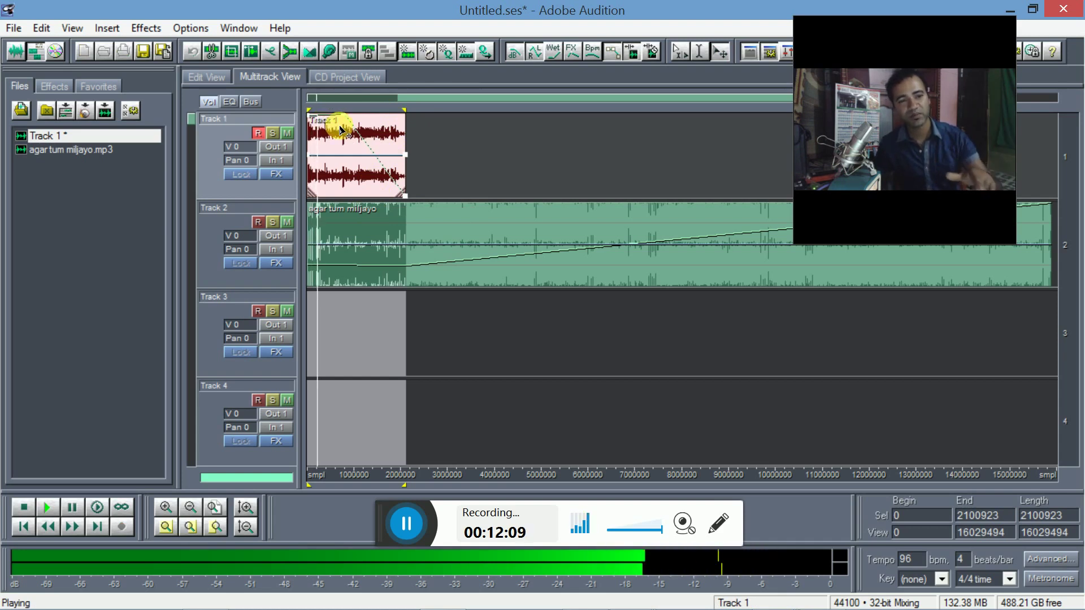
- Shape a steep mid-clip volume drop on the Track 1 envelope that tapers toward the clip's end, listen to it, and stop playback
left_click_drag(342, 121, 327, 174)
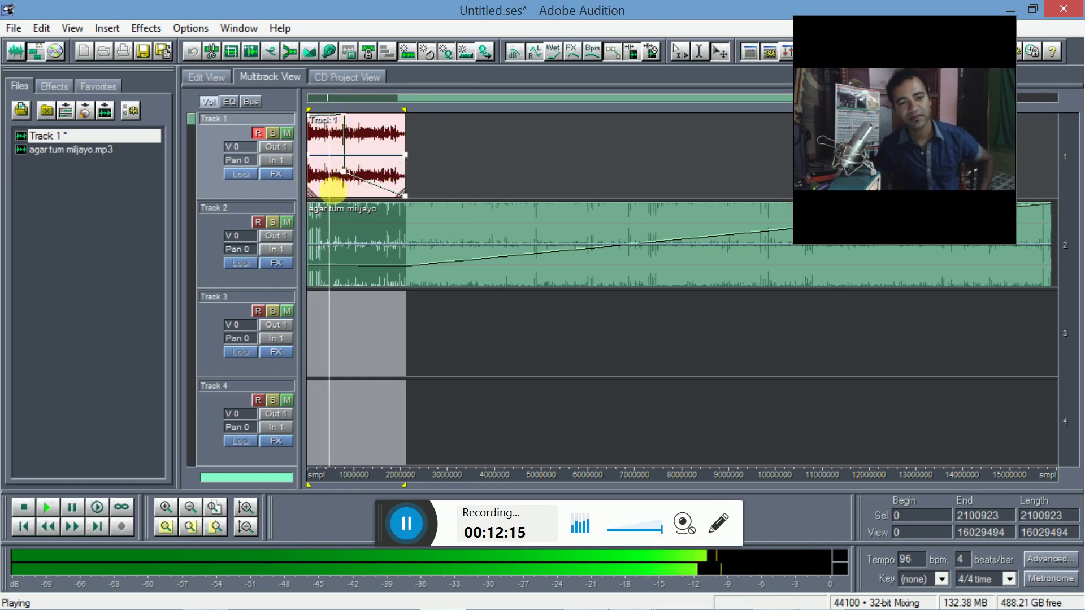
left_click_drag(343, 125, 346, 182)
left_click_drag(350, 182, 400, 197)
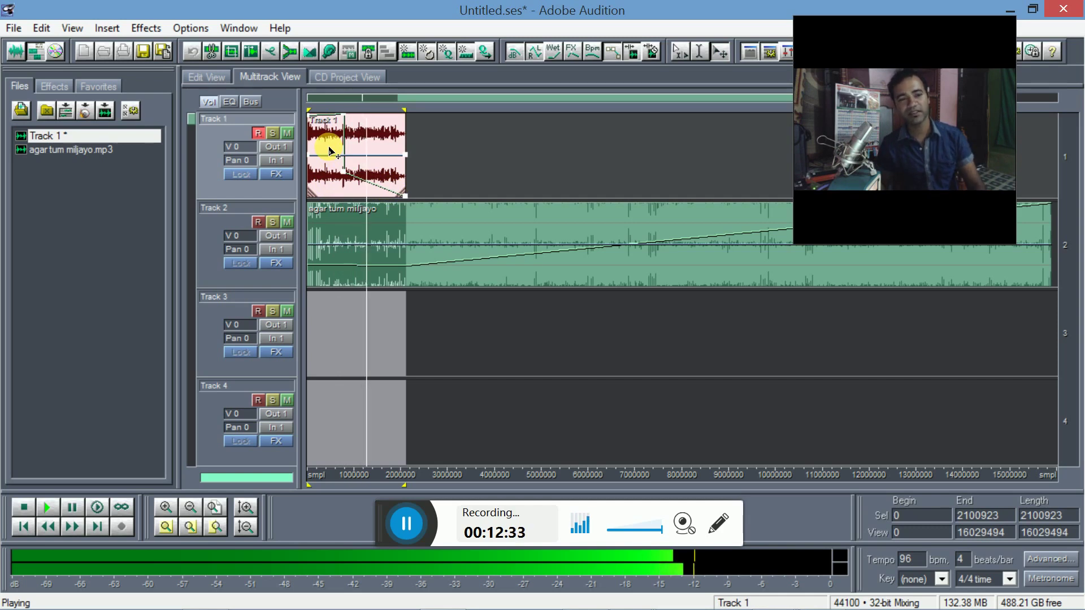
key("space")
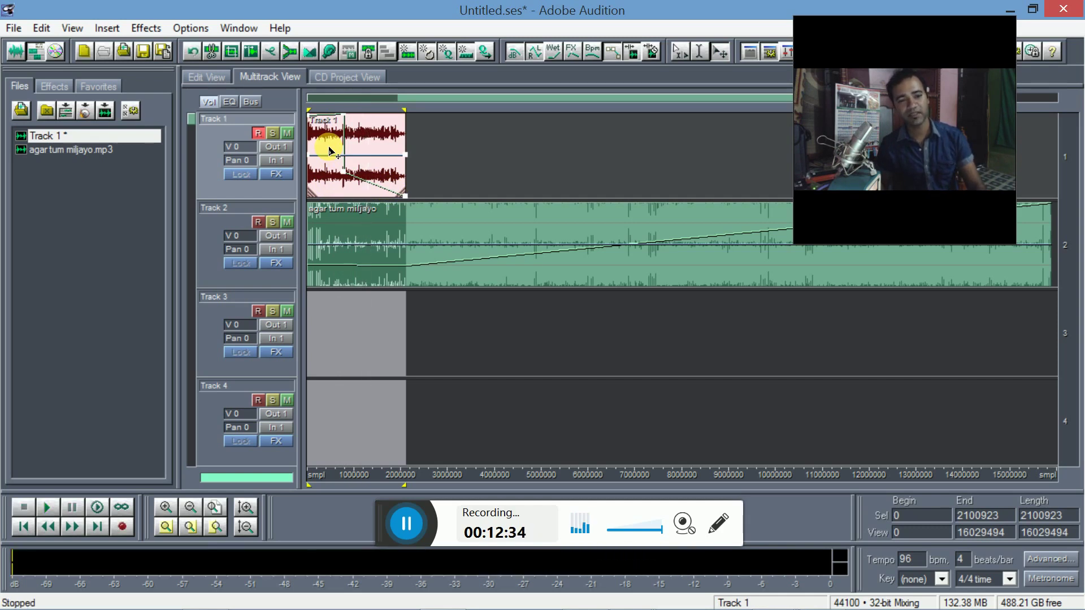
- Lower the starting volume point of the Track 2 music clip close to silence for a rising fade and preview it
left_click(314, 268)
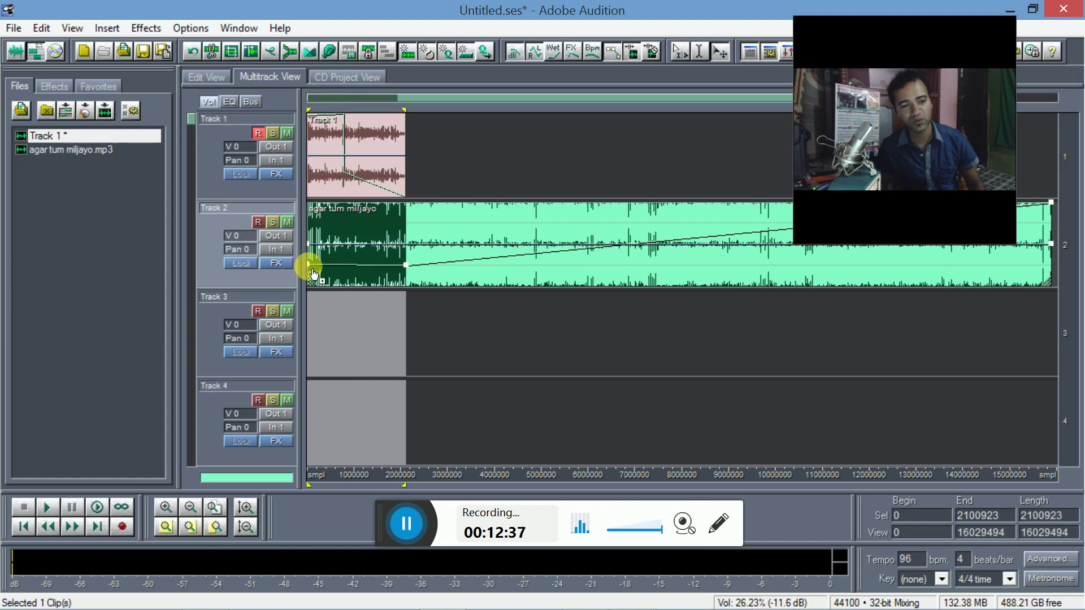
left_click_drag(314, 270, 310, 284)
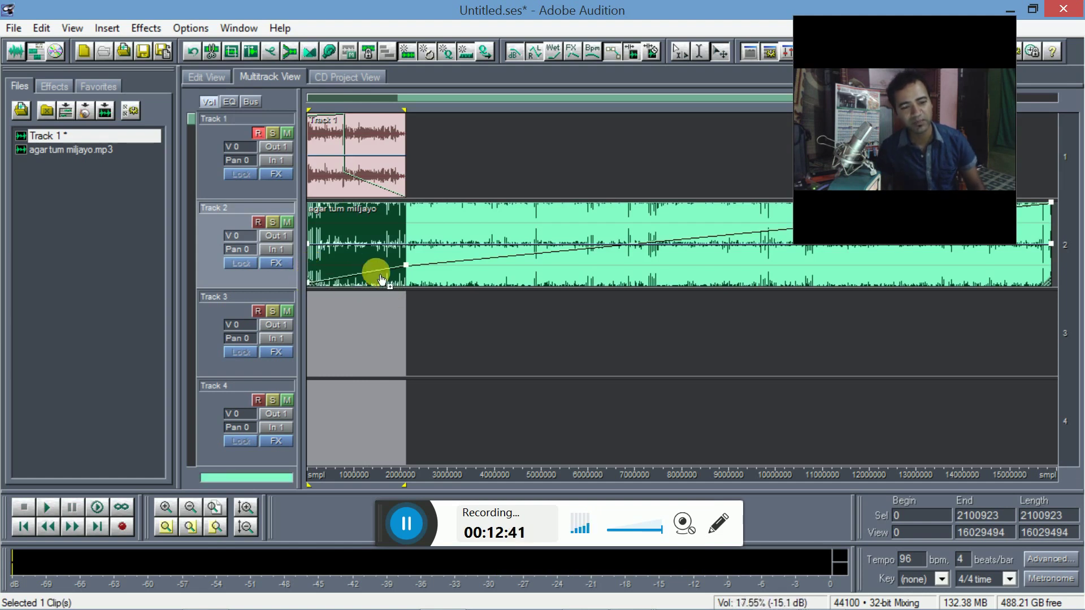
key("space")
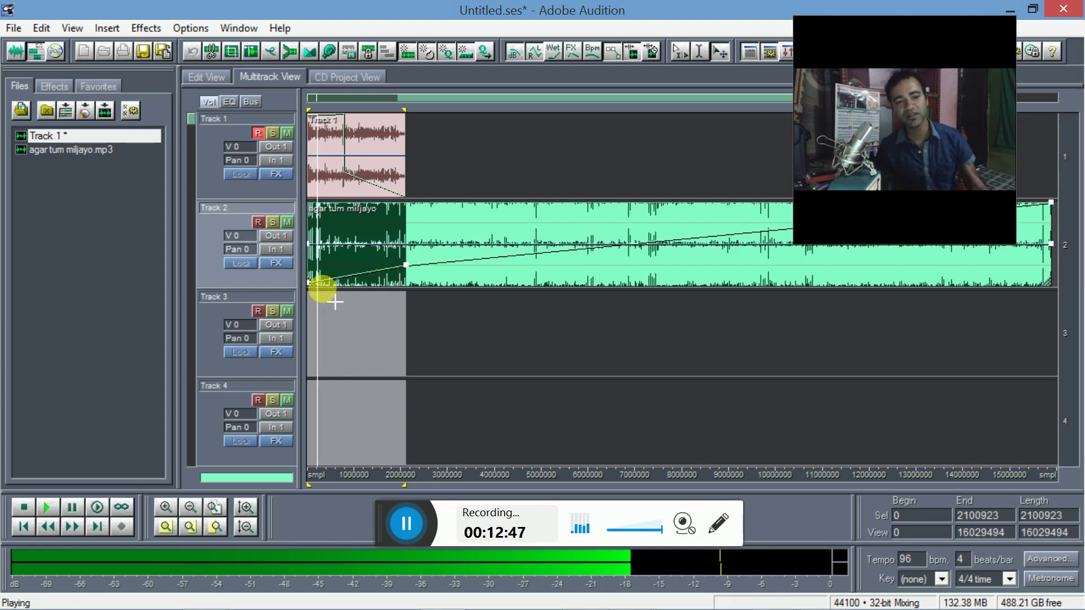
key("space")
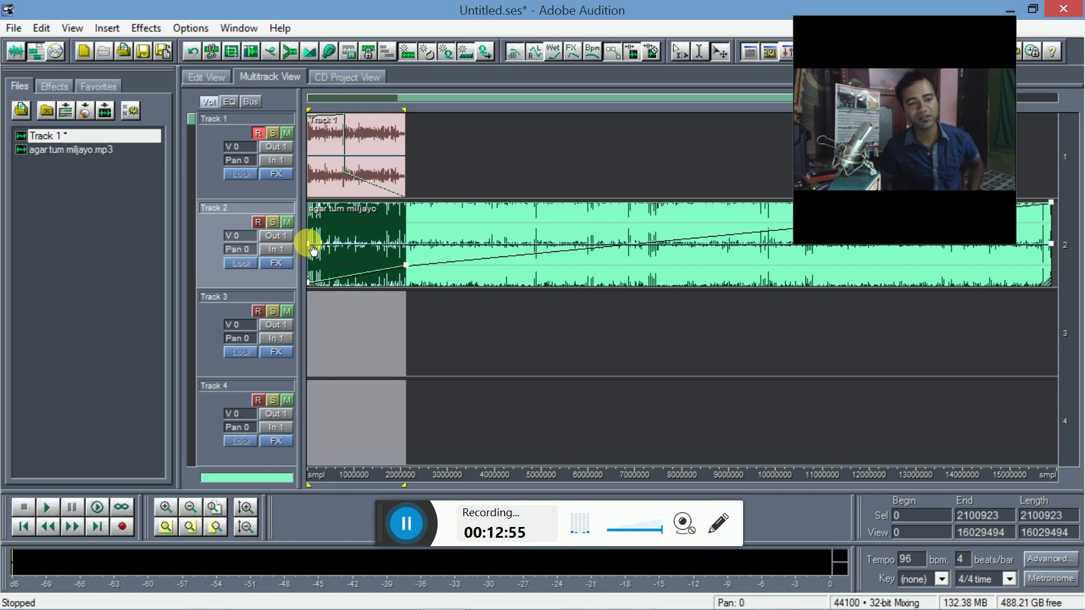
- Shape the Track 2 clip's pan envelope to start toward the left channel, swing right under the voice clip, and return left
left_click_drag(313, 249, 316, 234)
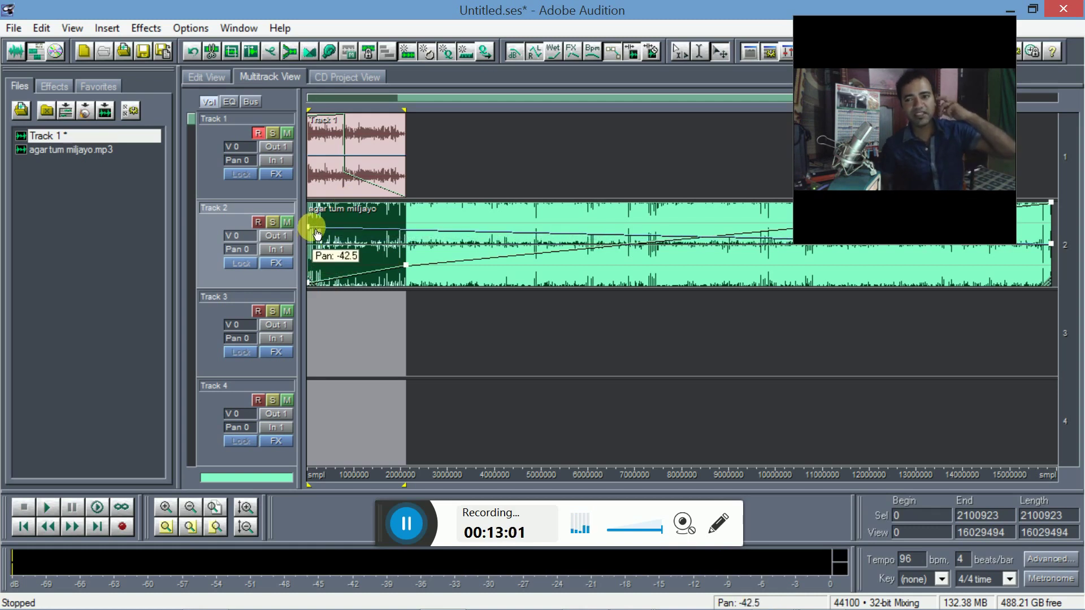
left_click_drag(317, 234, 318, 224)
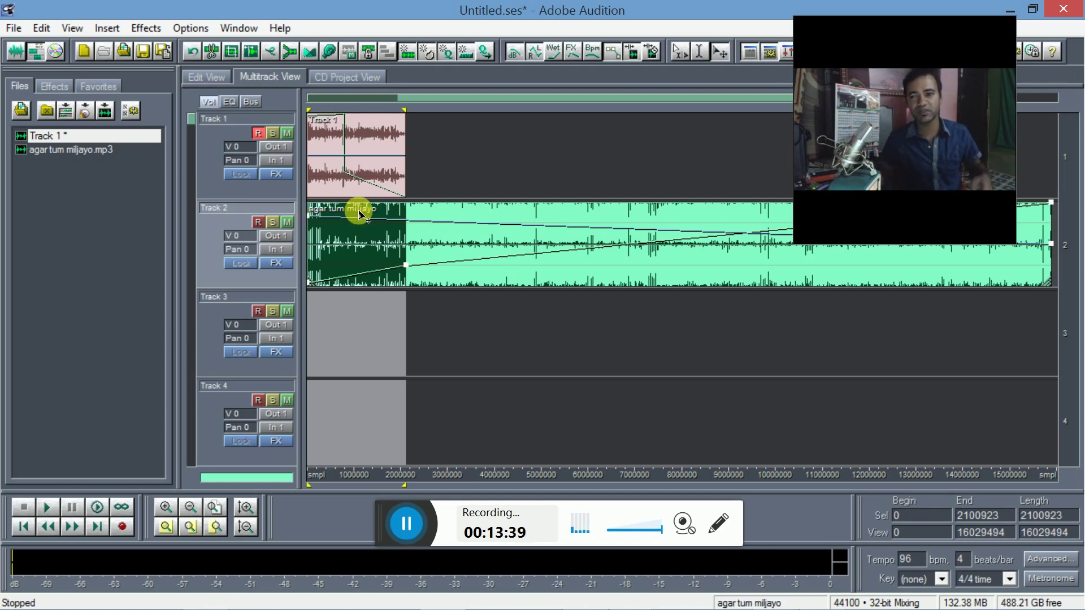
left_click_drag(310, 218, 424, 219)
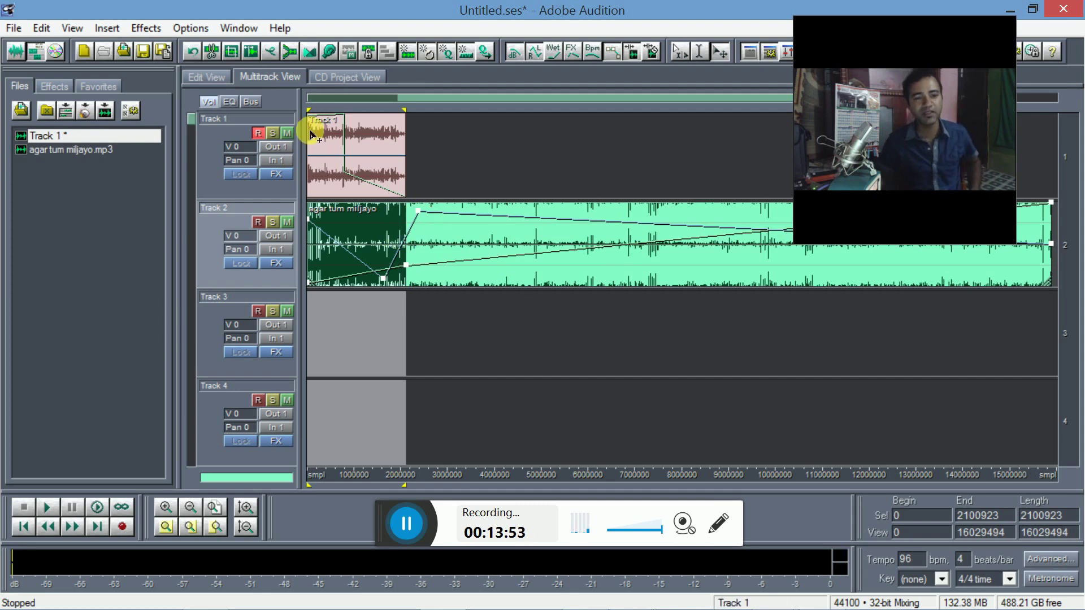
- Shift the start of the Track 1 voice clip's pan envelope slightly toward the left channel and play the mix
left_click(309, 156)
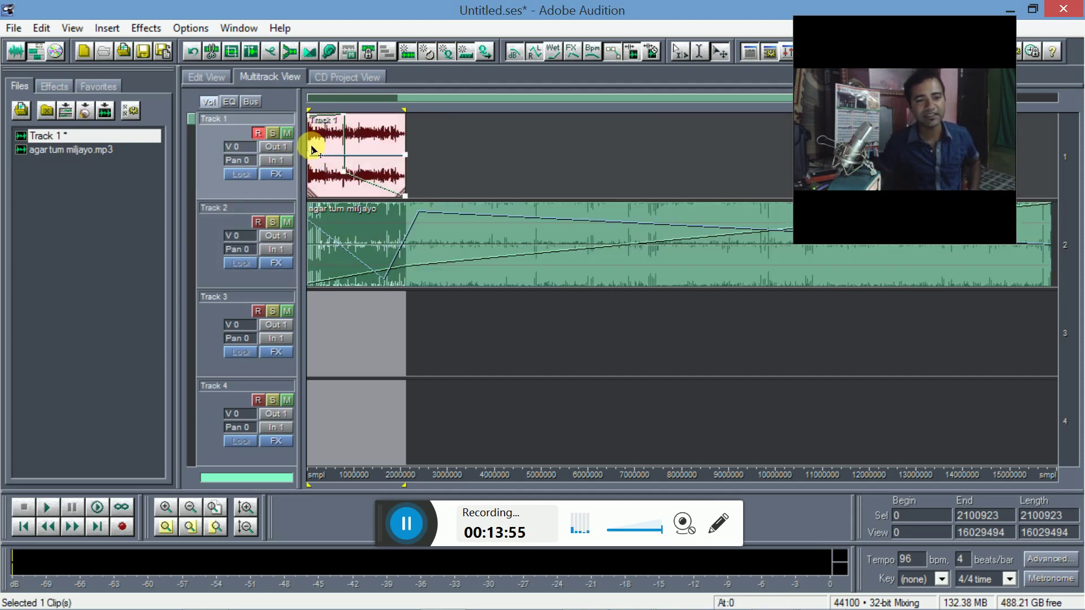
left_click_drag(315, 164, 315, 148)
key("space")
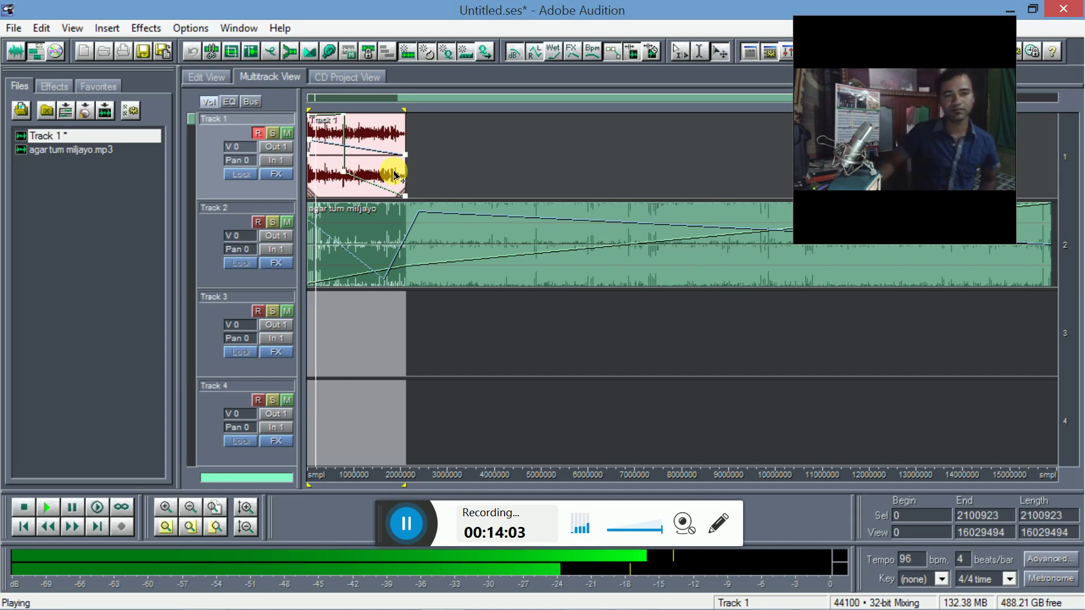
- Stop playback, examine the Track 1 voice recording in Edit View, and return to the multitrack session with the Track 1 clip selected
key("space")
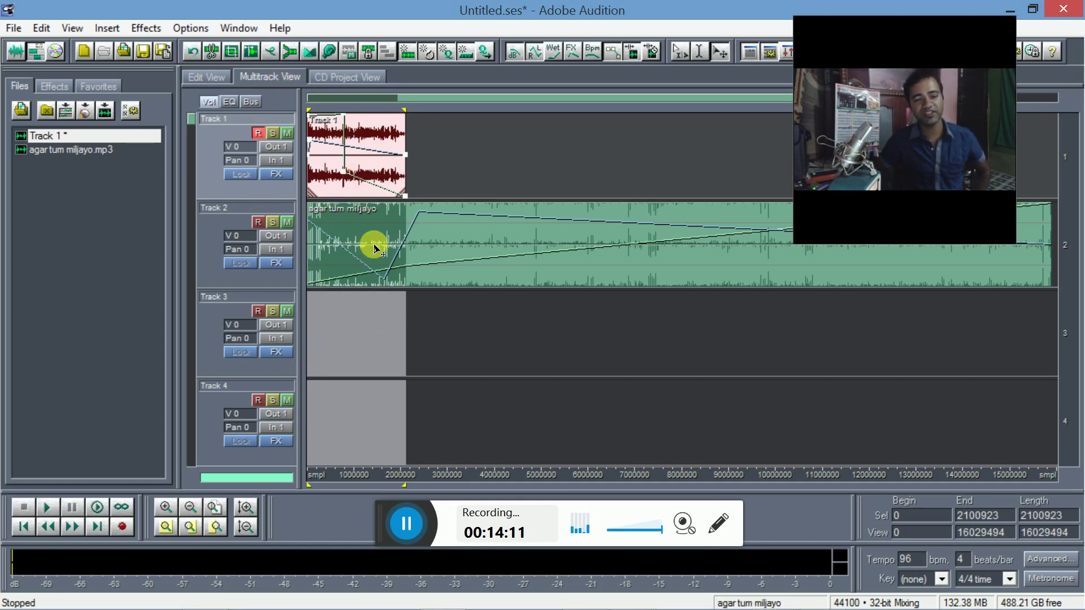
left_click(212, 71)
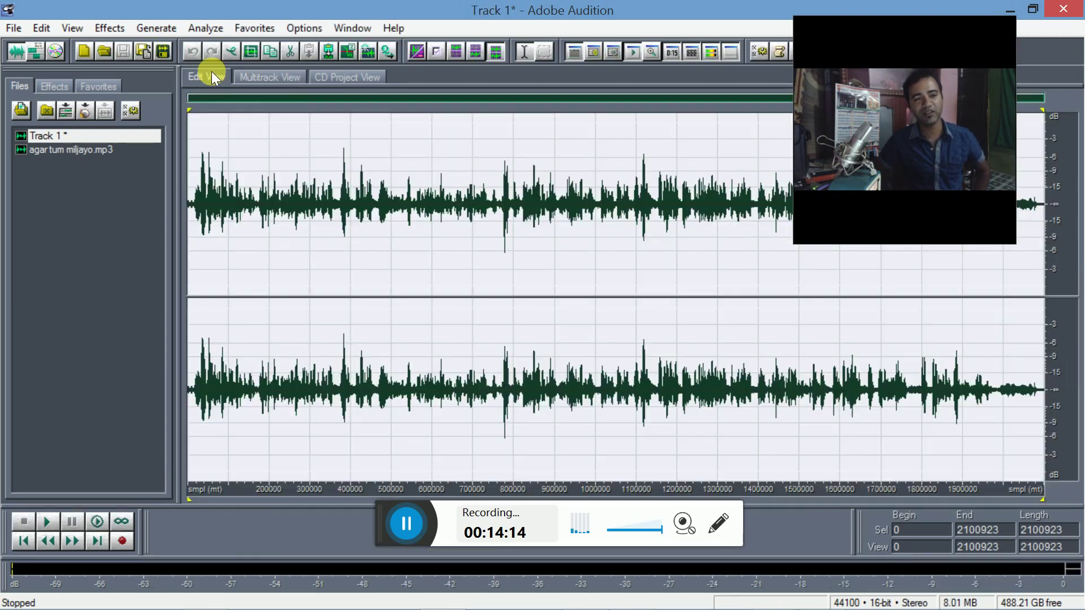
left_click(257, 203)
left_click(281, 167)
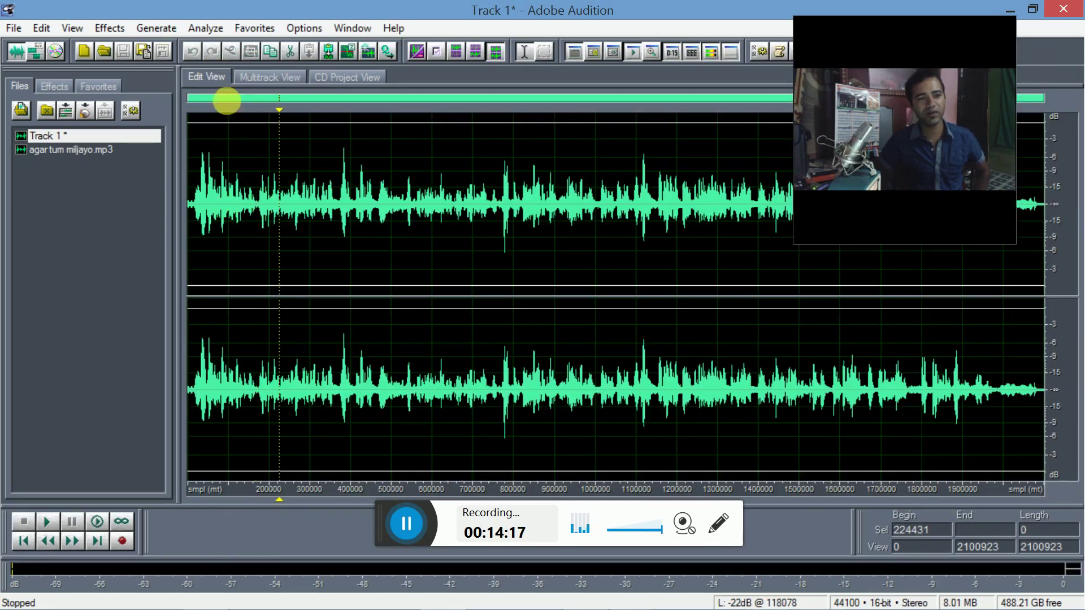
left_click(265, 80)
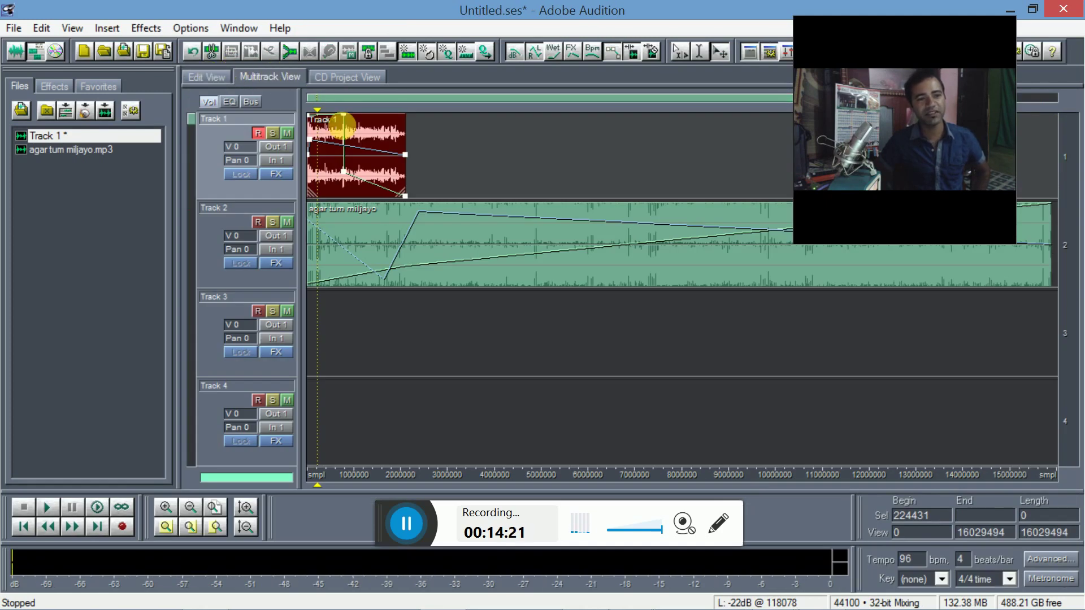
left_click(369, 240)
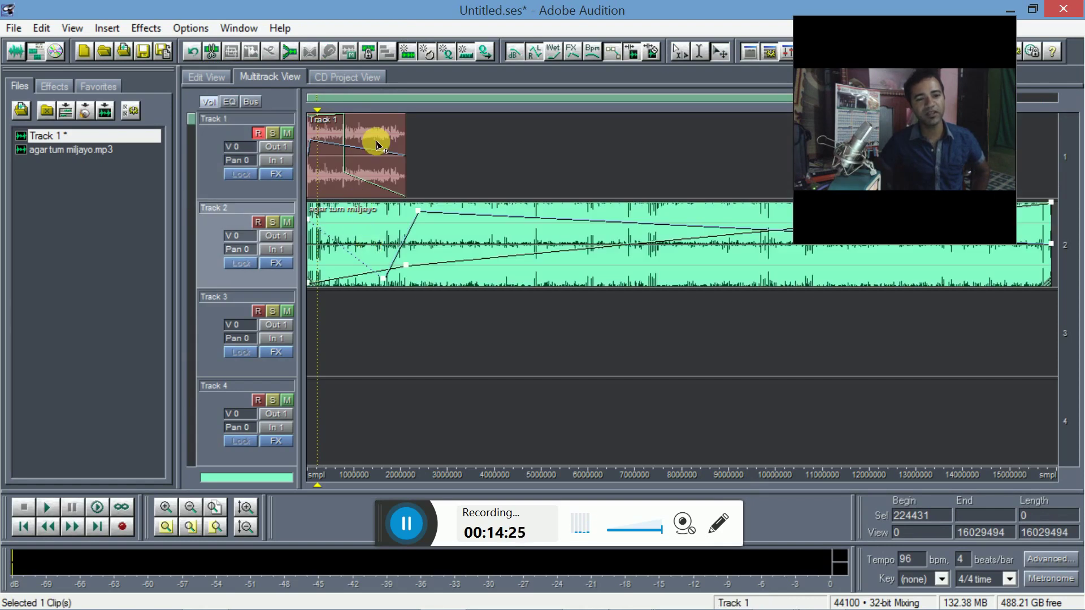
left_click(378, 146)
left_click(386, 229)
left_click(395, 189)
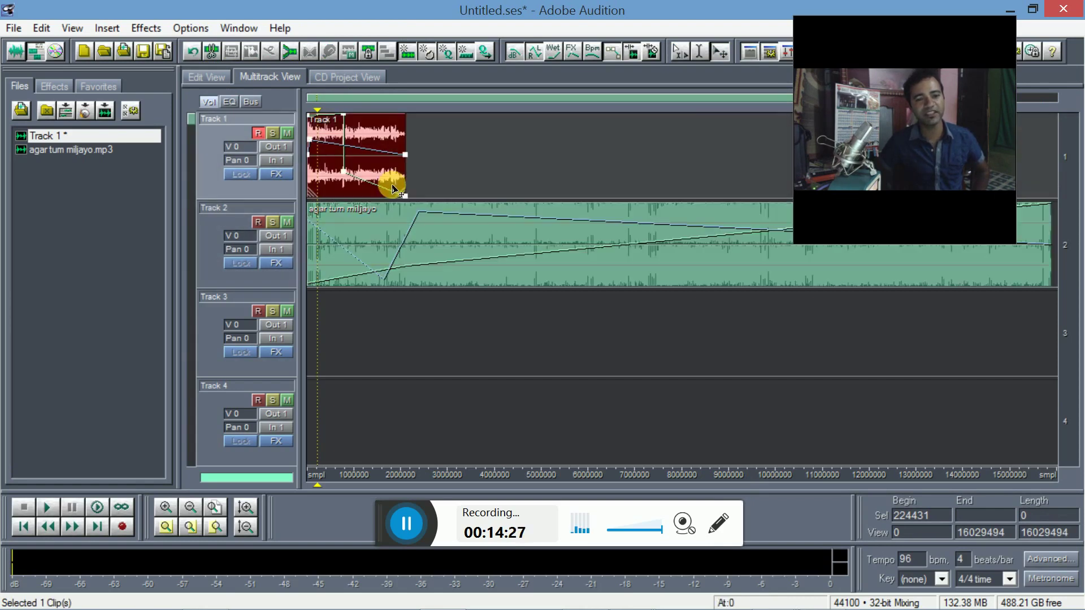
- Preview and apply Dynamics Processing with the Classic SoftKnee preset to the whole Track 1 voice recording in Edit View
left_click(201, 77)
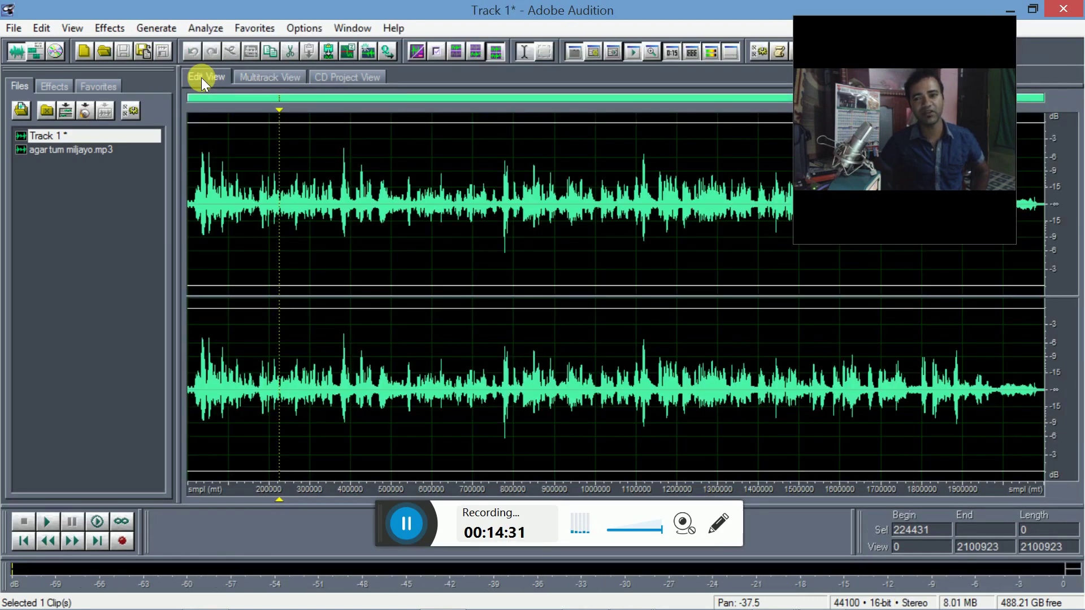
left_click(100, 26)
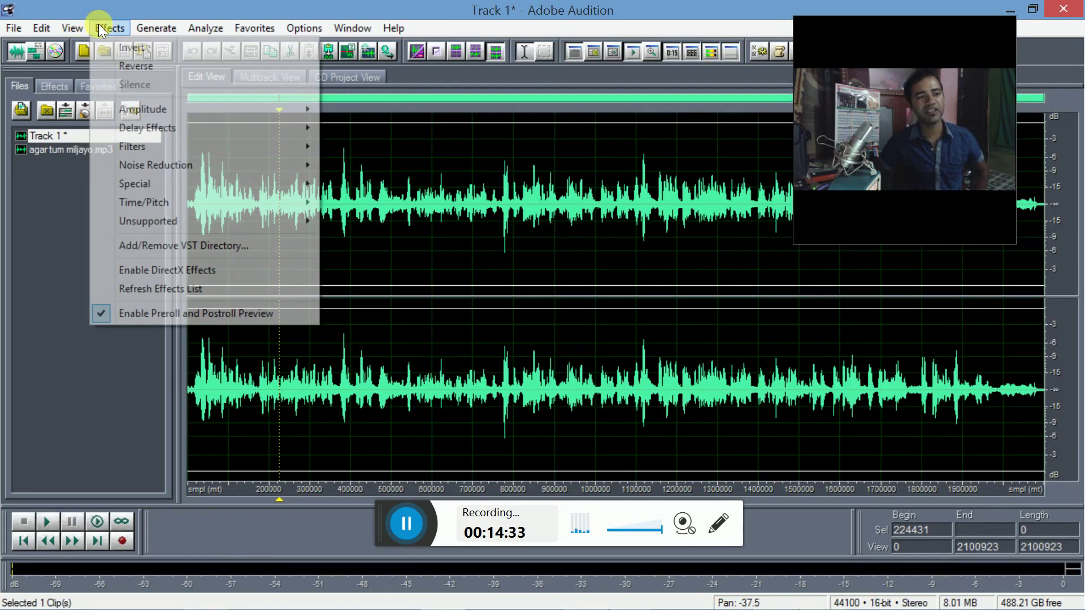
mouse_move(130, 109)
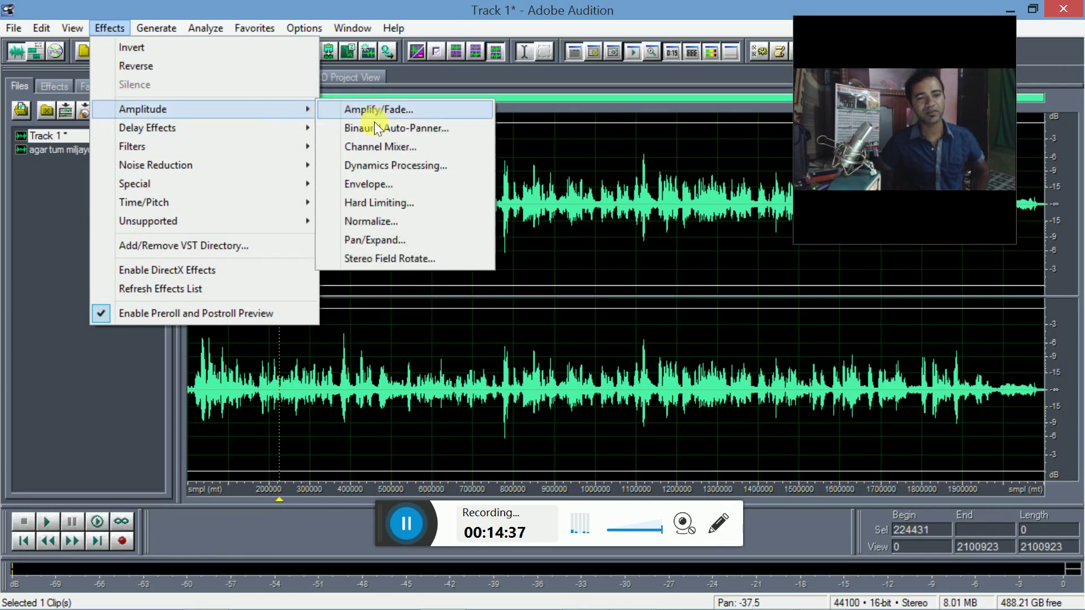
left_click(372, 163)
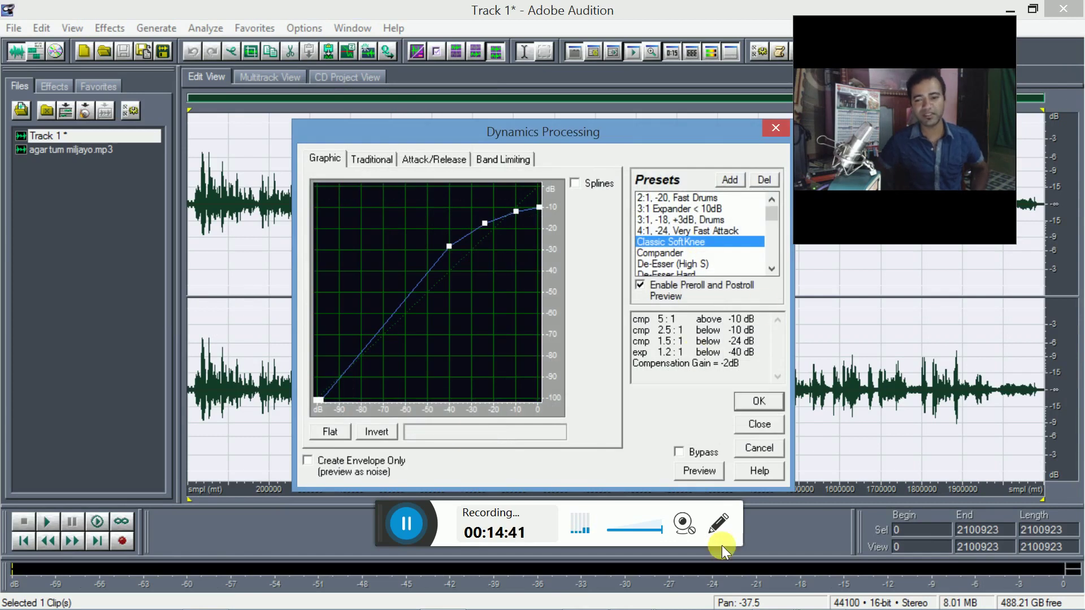
left_click(999, 597)
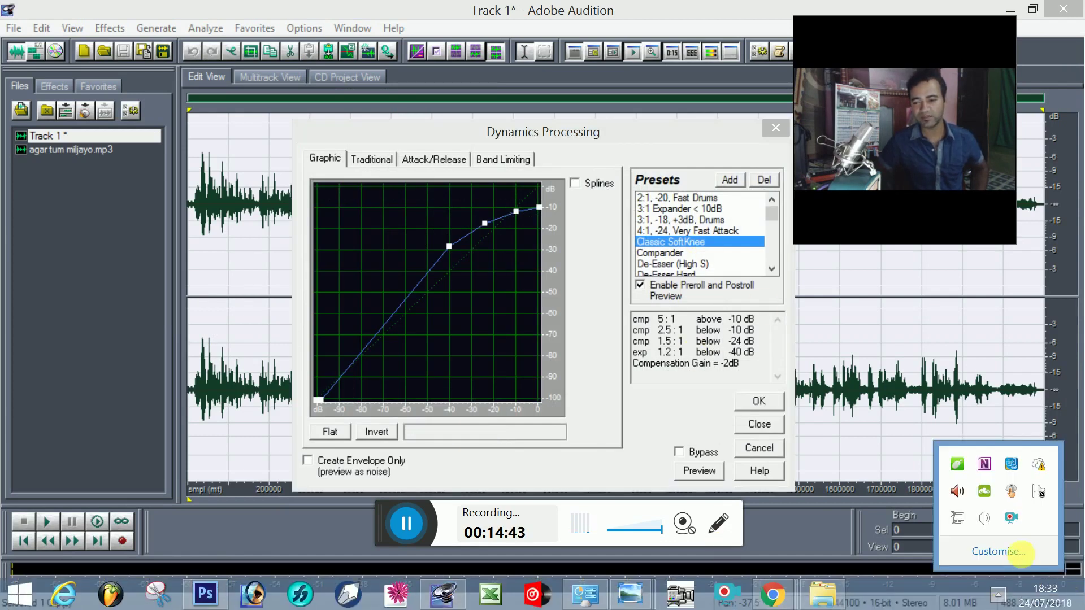
left_click(988, 523)
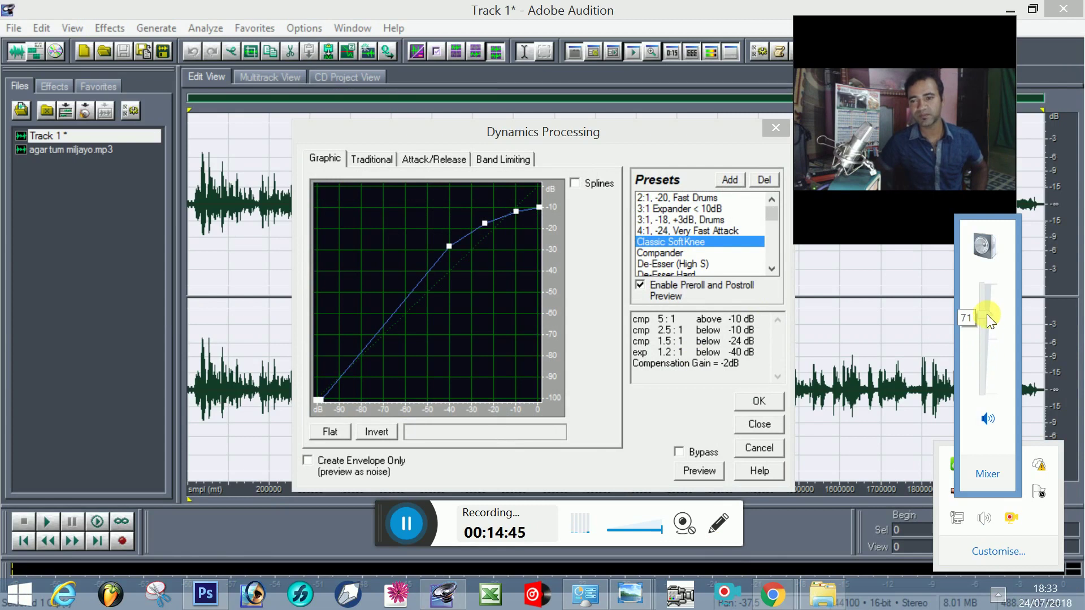
left_click(706, 473)
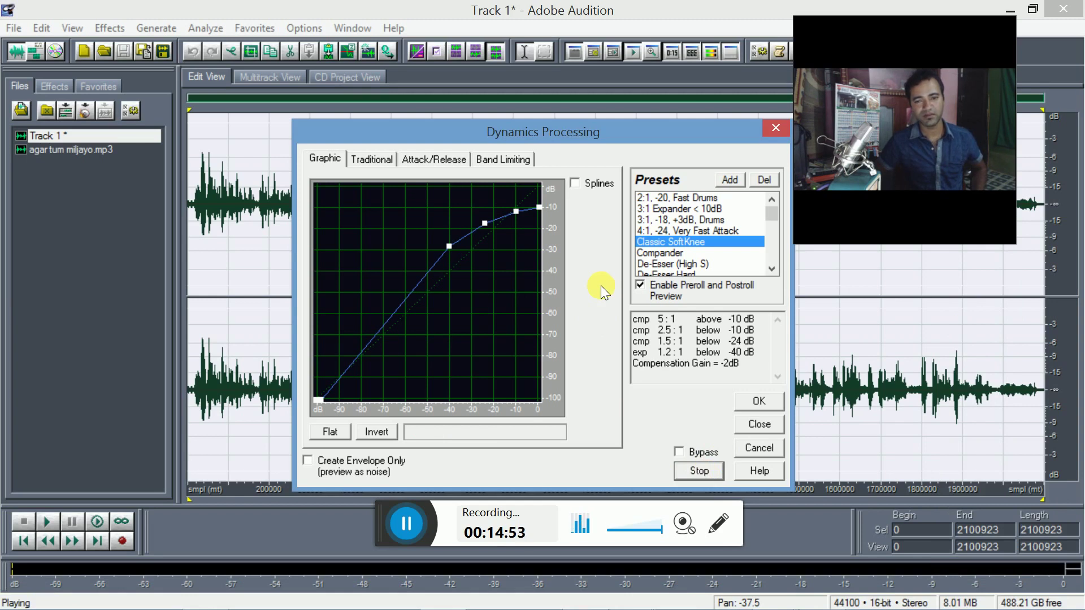
left_click(758, 401)
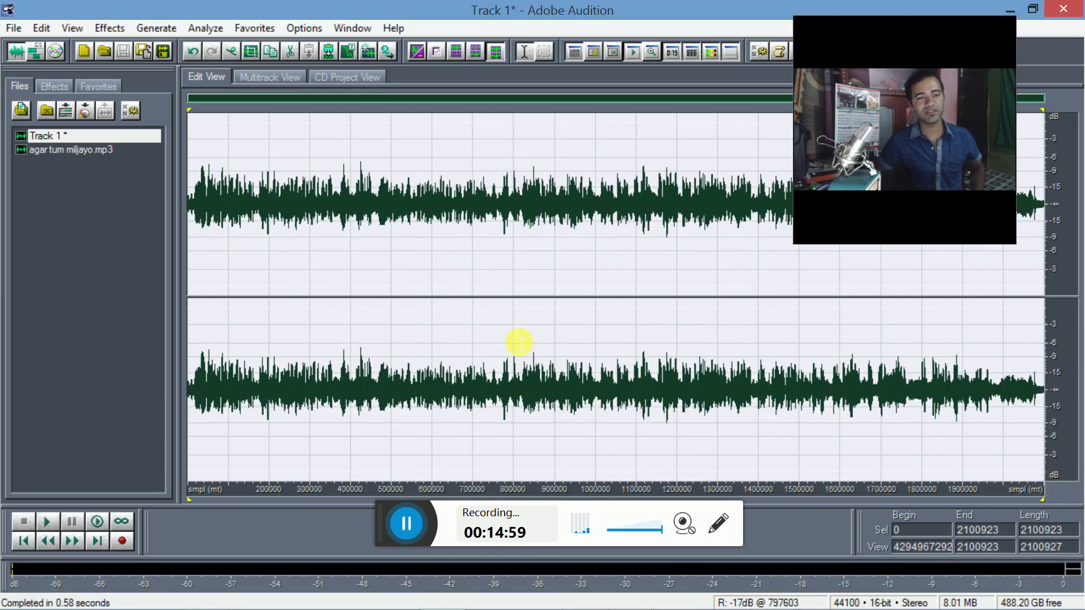
- Preview and apply an Echo to the voice recording with a decay of 7% on the left channel and 79% on the right
left_click(108, 28)
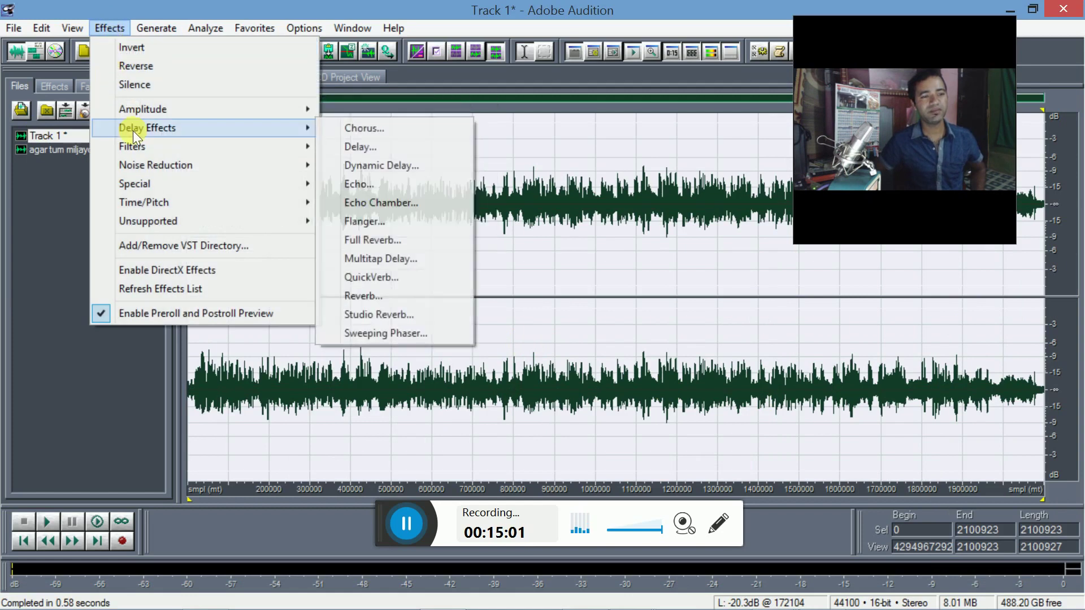
mouse_move(160, 147)
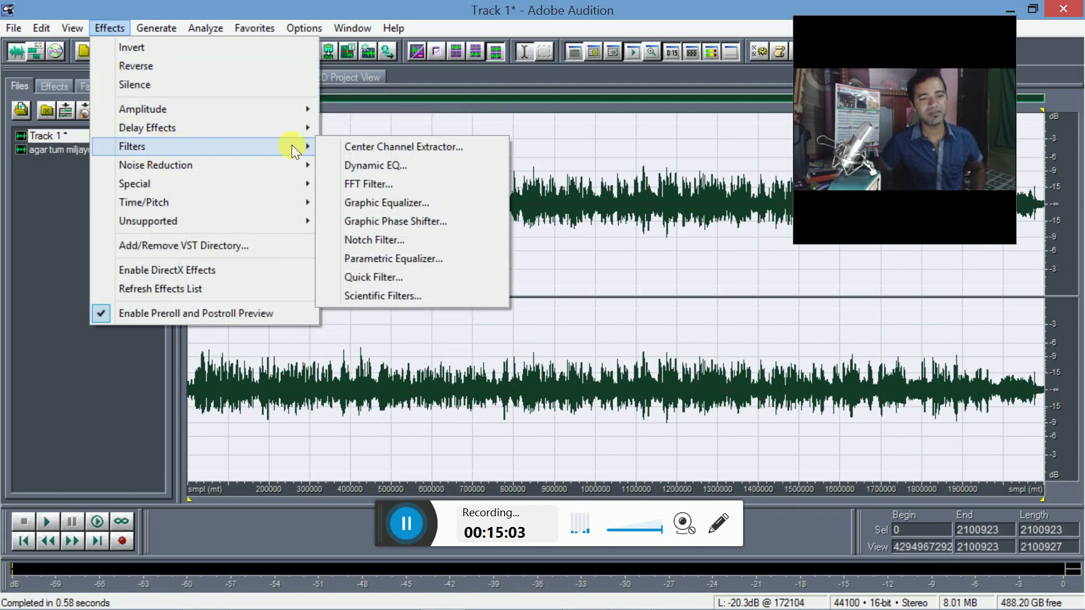
mouse_move(300, 130)
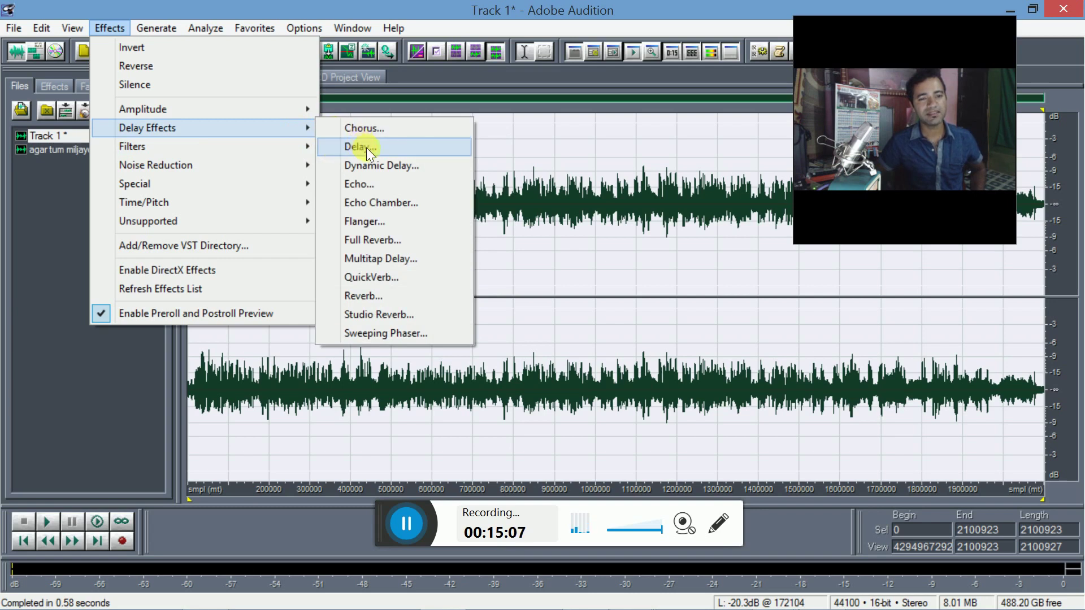
left_click(380, 185)
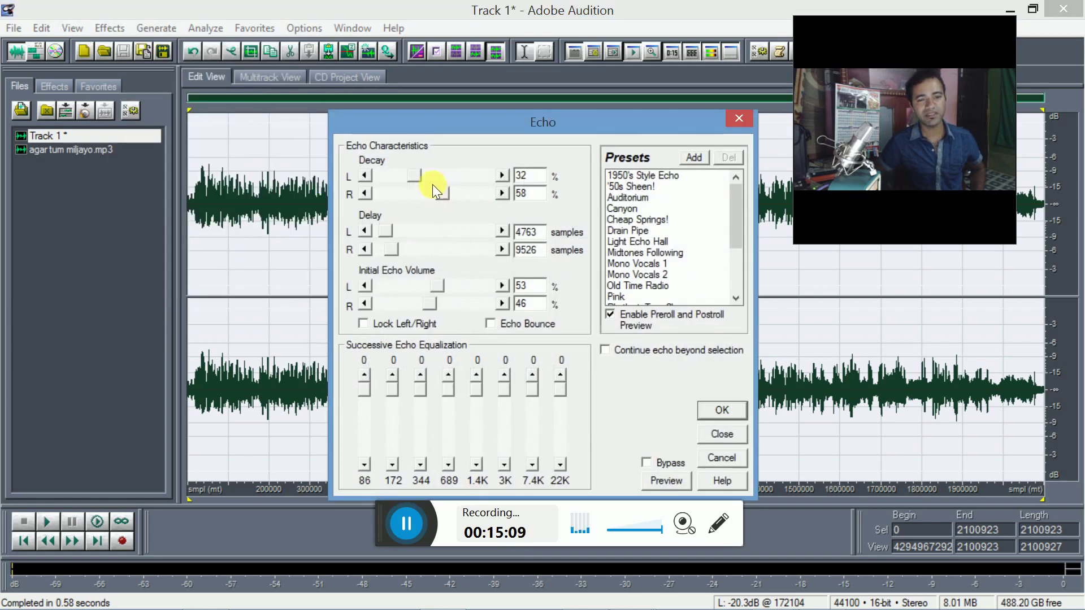
left_click_drag(444, 195, 449, 195)
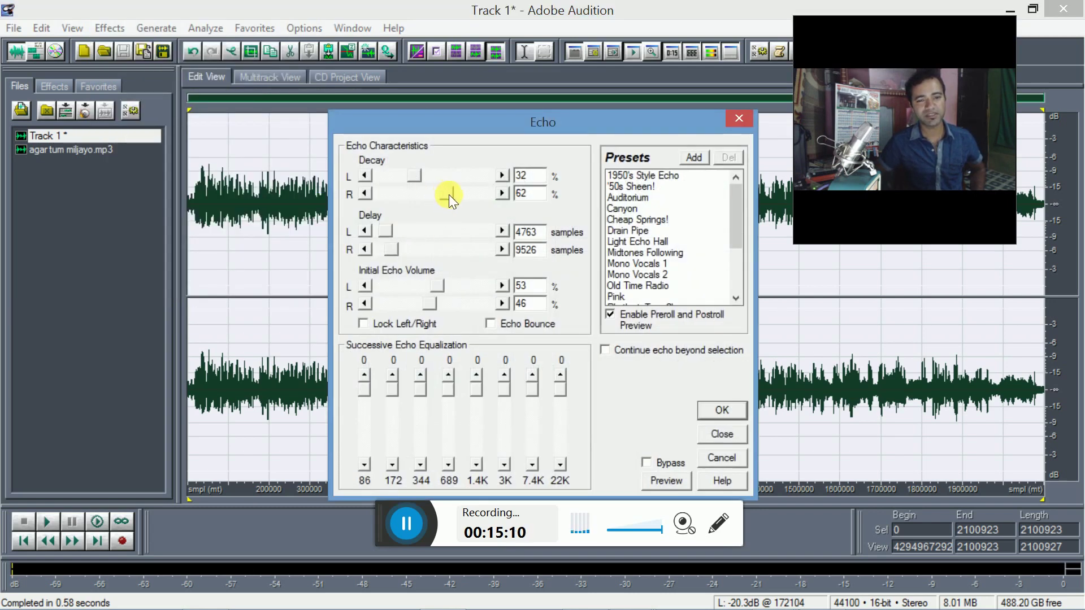
left_click(666, 482)
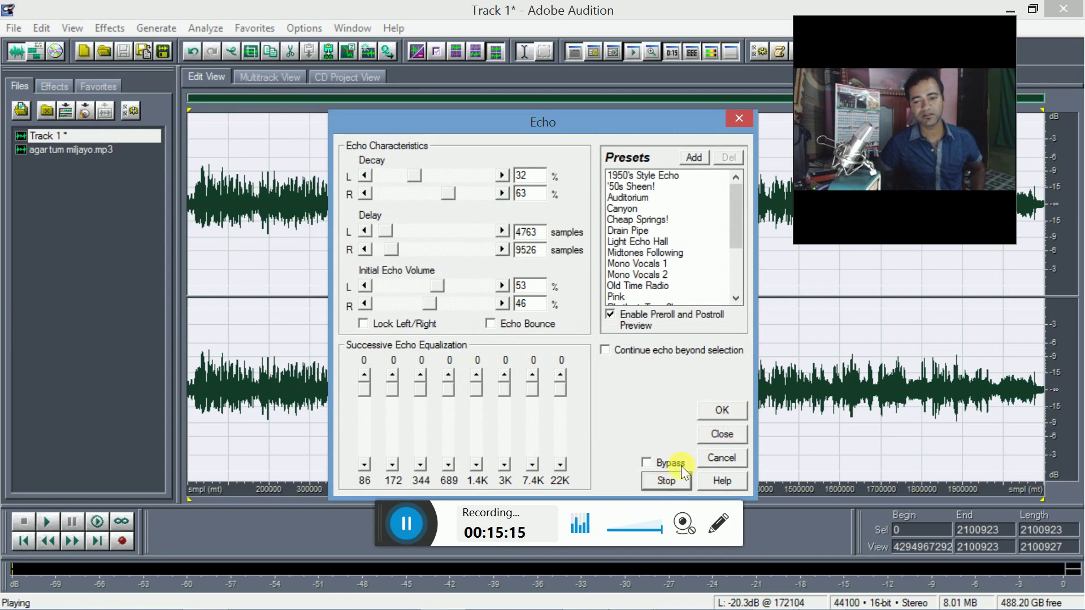
left_click_drag(441, 193, 459, 197)
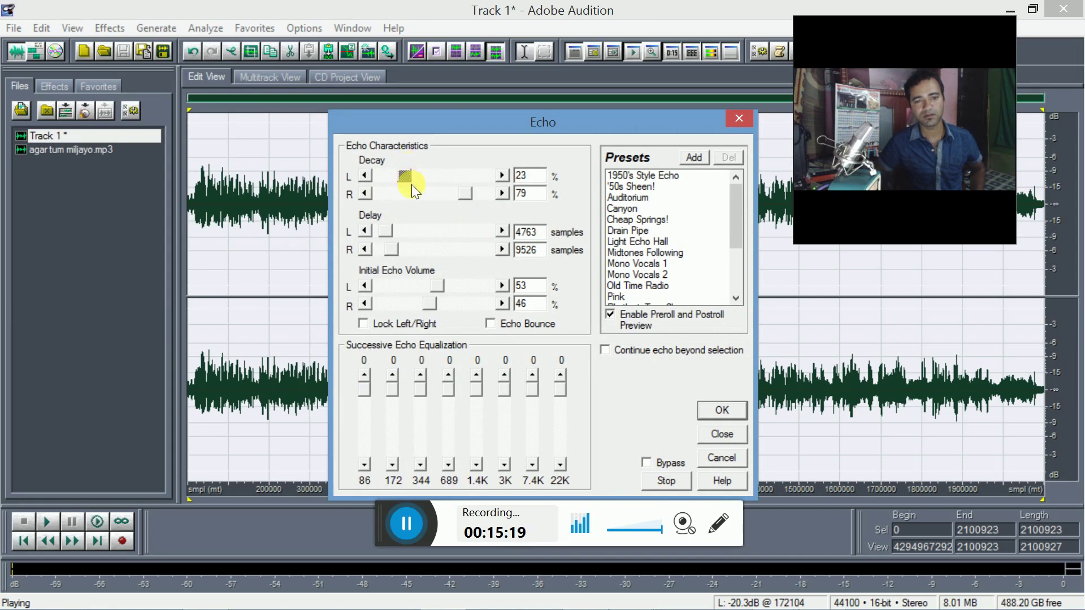
left_click_drag(402, 172, 388, 171)
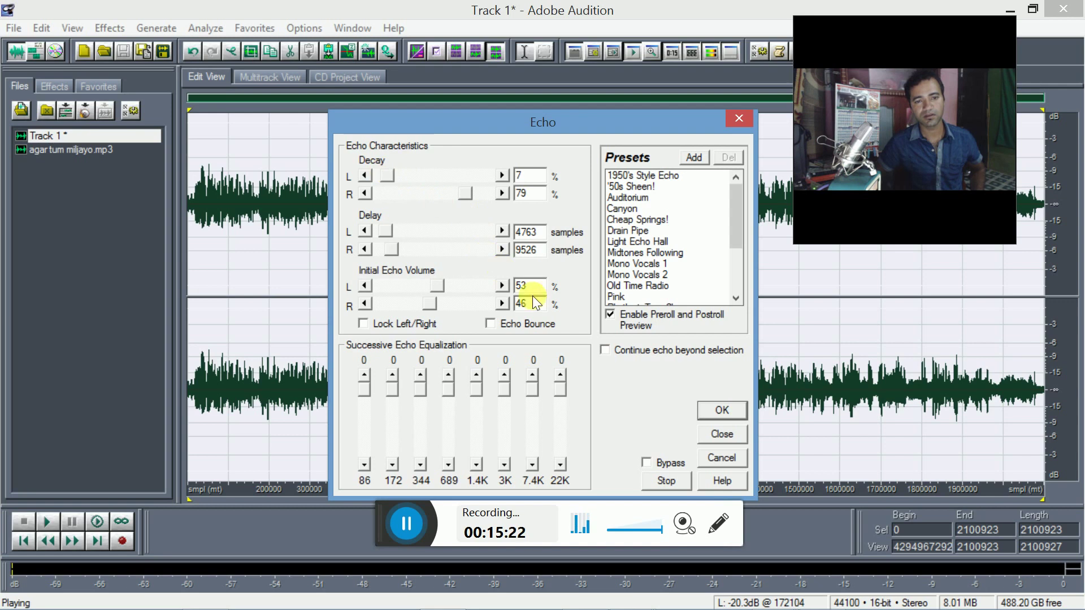
left_click(734, 412)
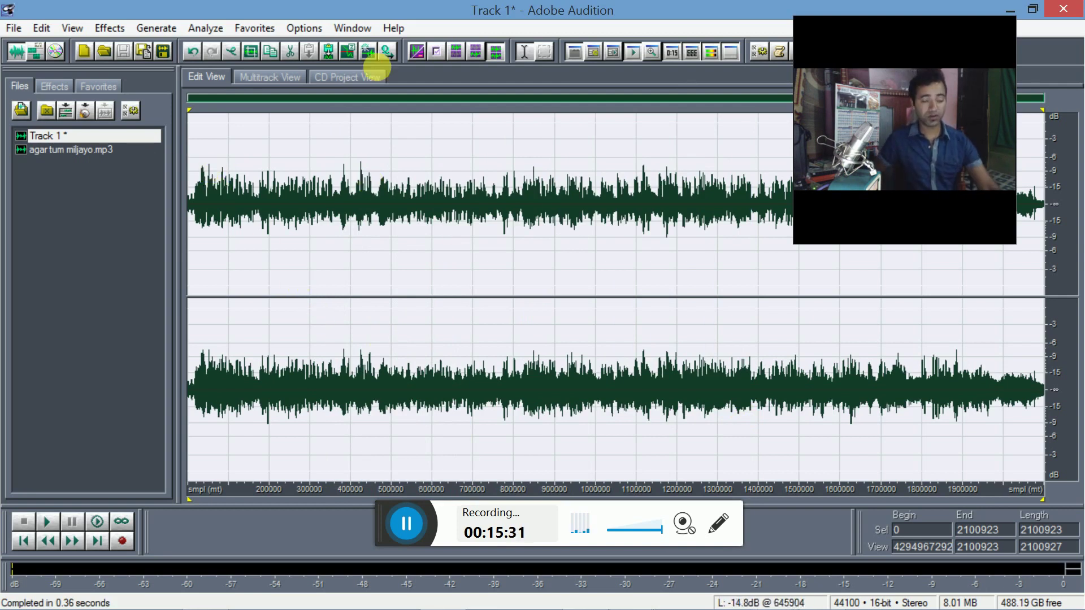
- Return to the multitrack session and select both the Track 1 voice clip and the Track 2 music clip
left_click(263, 80)
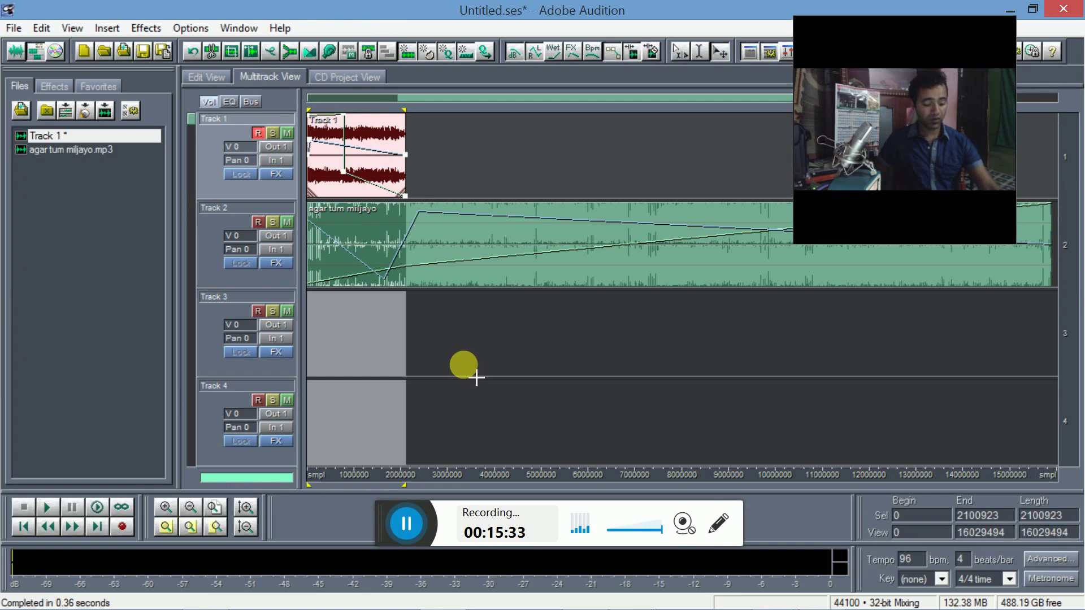
key("ctrl+a")
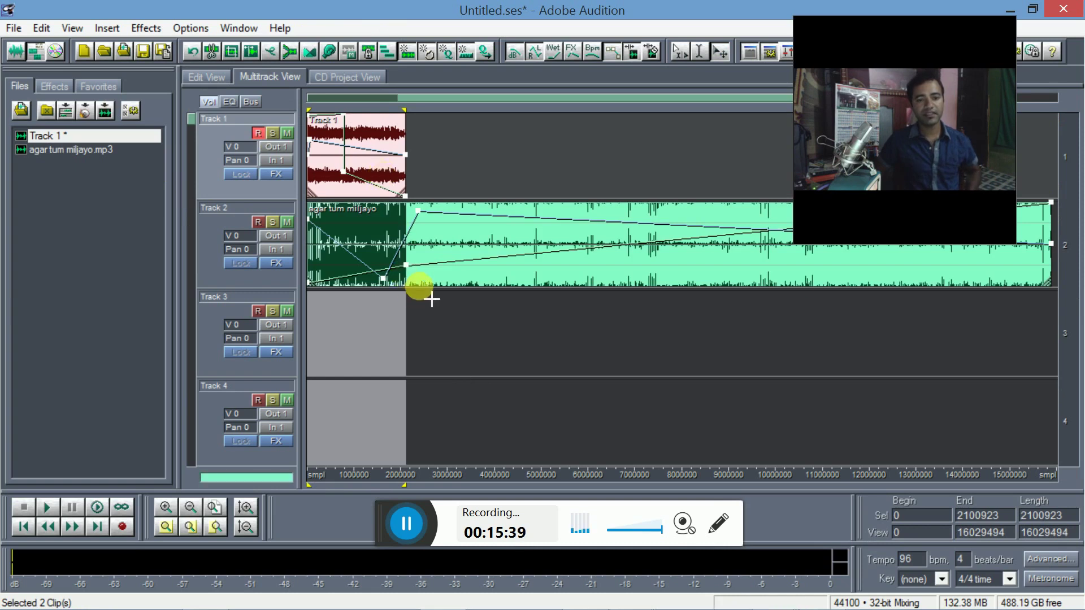
left_click(473, 327)
left_click(474, 355)
left_click_drag(459, 341, 371, 129)
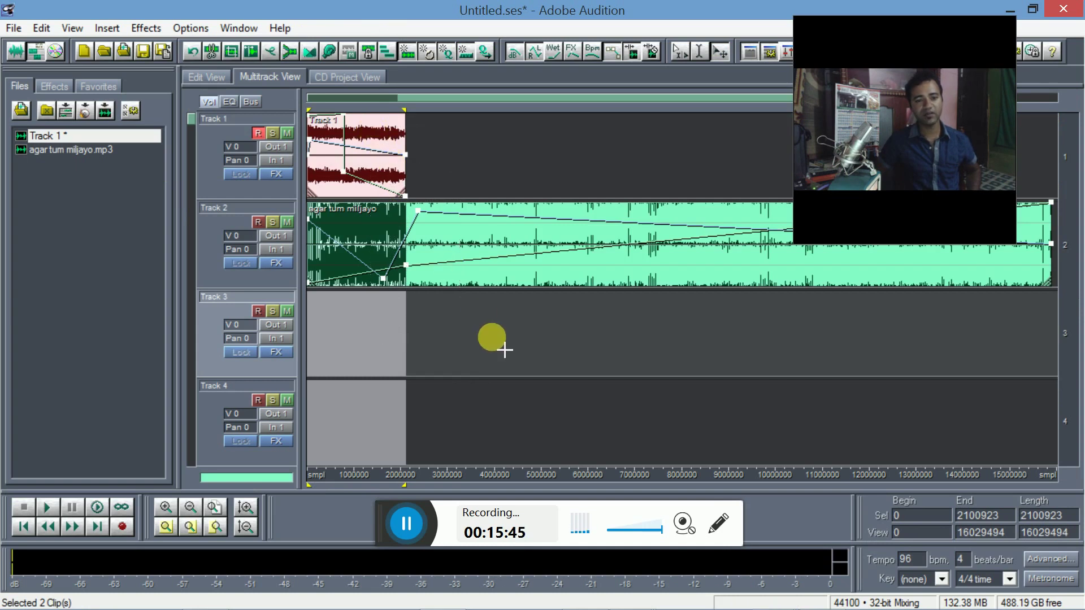
left_click(13, 28)
mouse_move(101, 276)
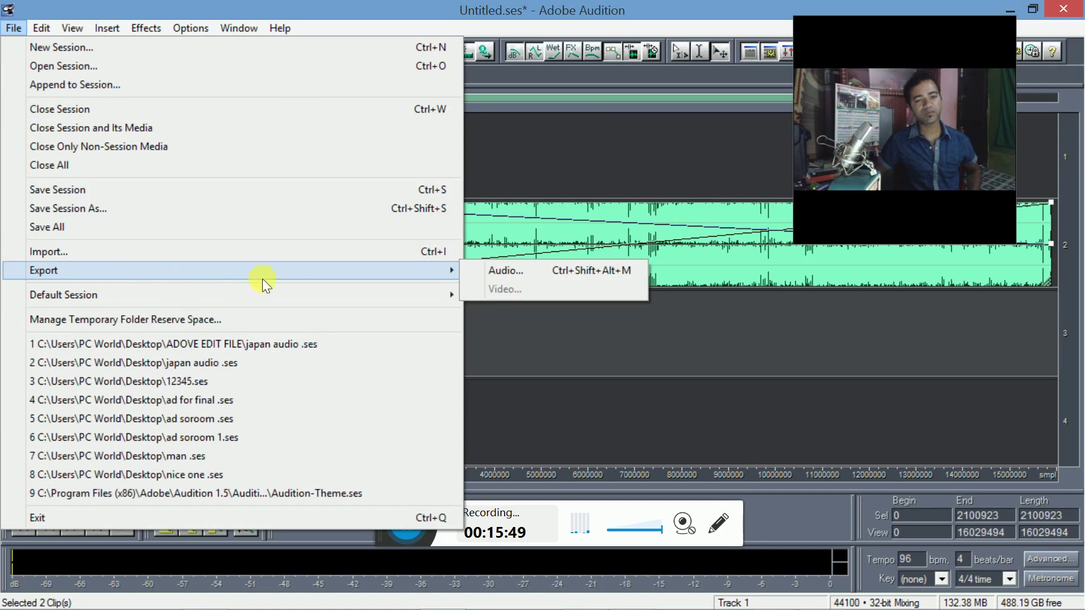
left_click(14, 29)
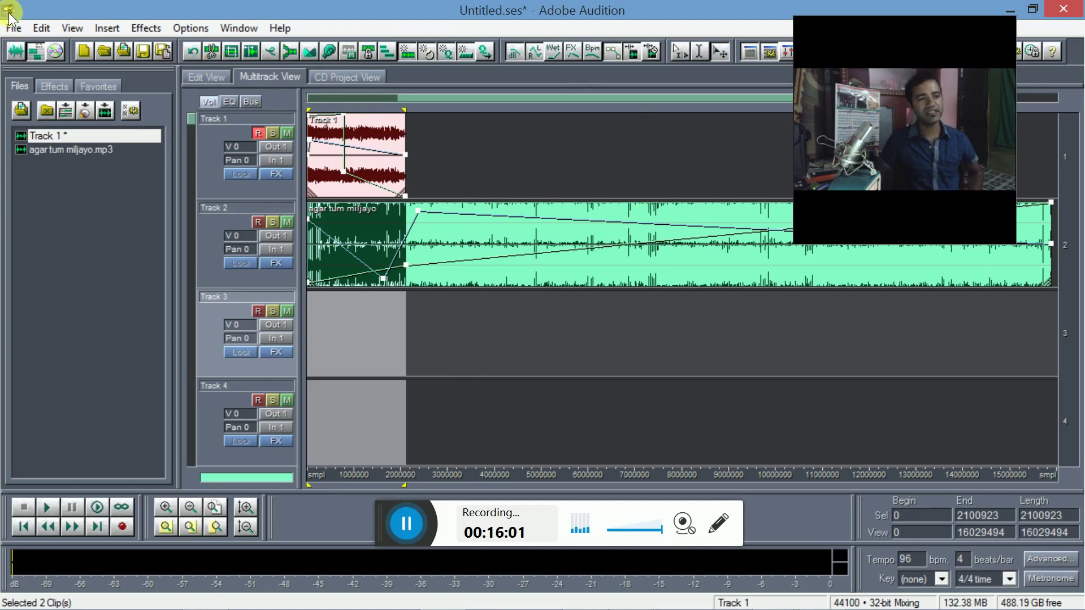
left_click(13, 28)
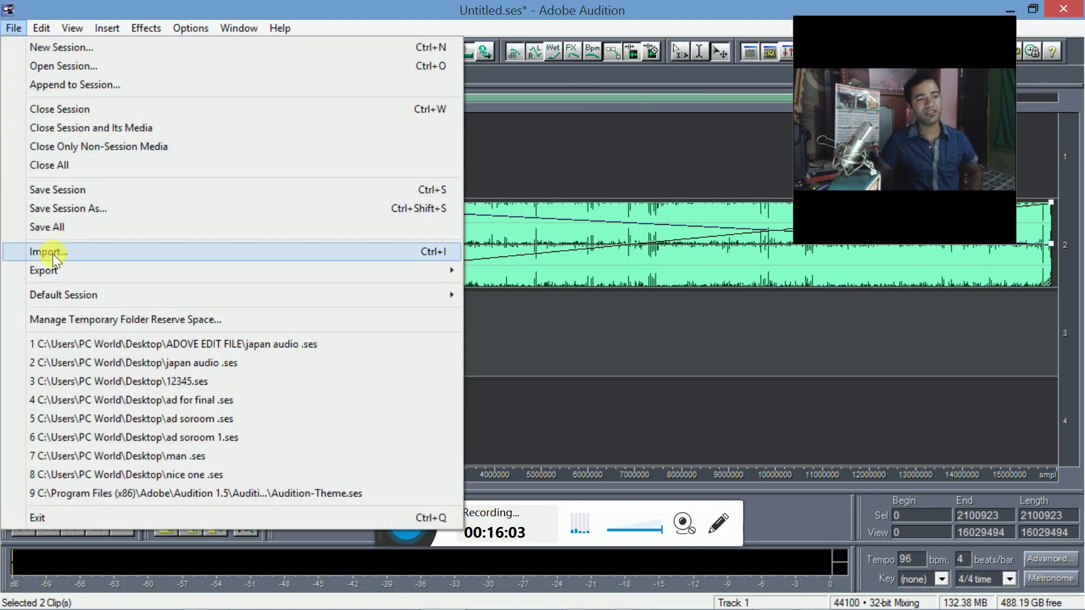
mouse_move(63, 272)
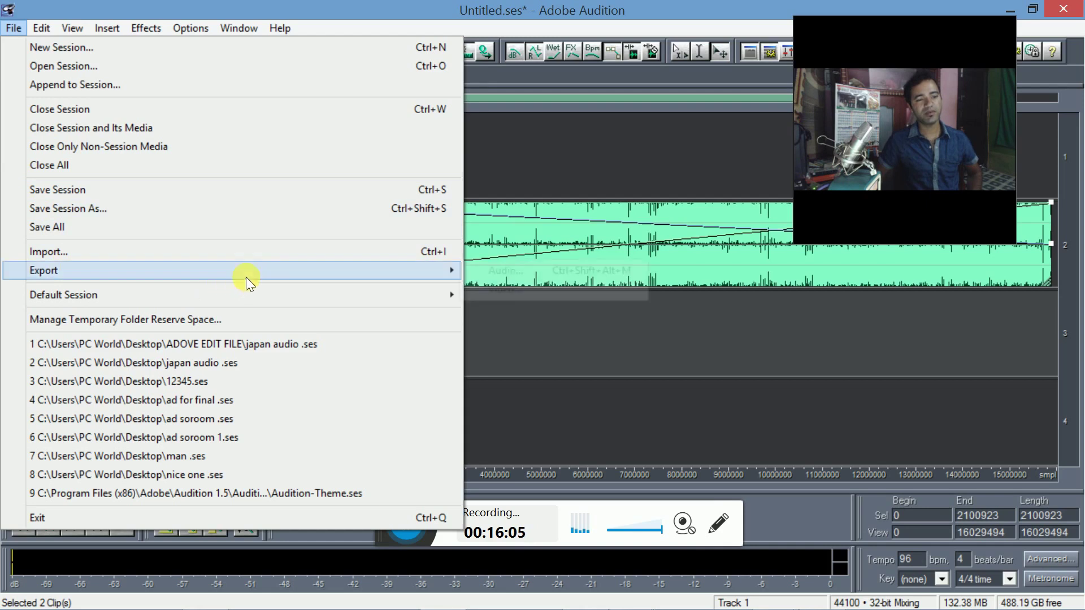
left_click(601, 382)
left_click_drag(601, 383, 314, 113)
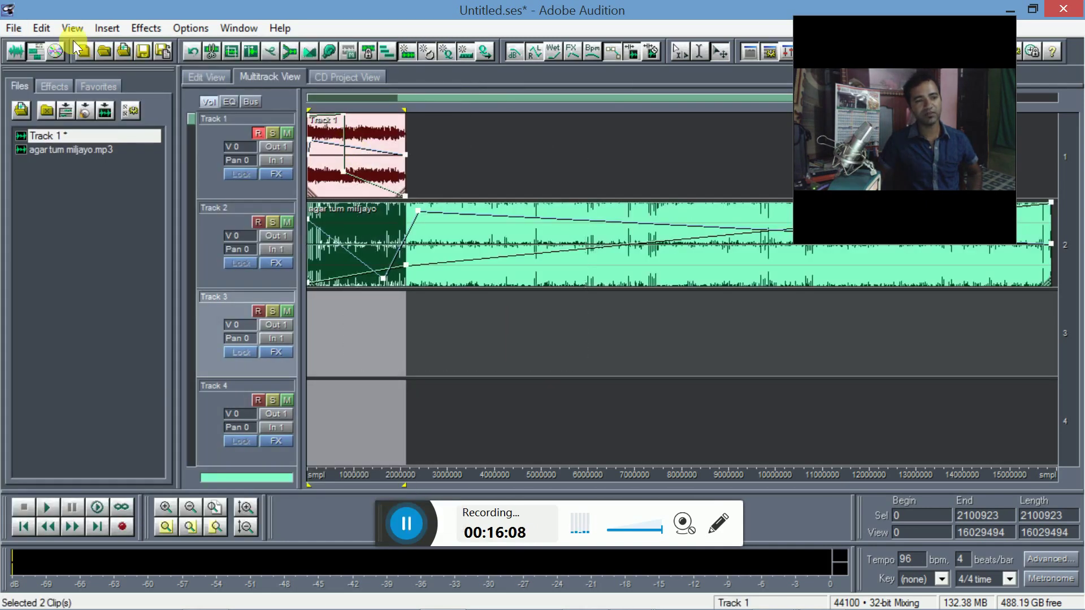
left_click(8, 23)
mouse_move(114, 279)
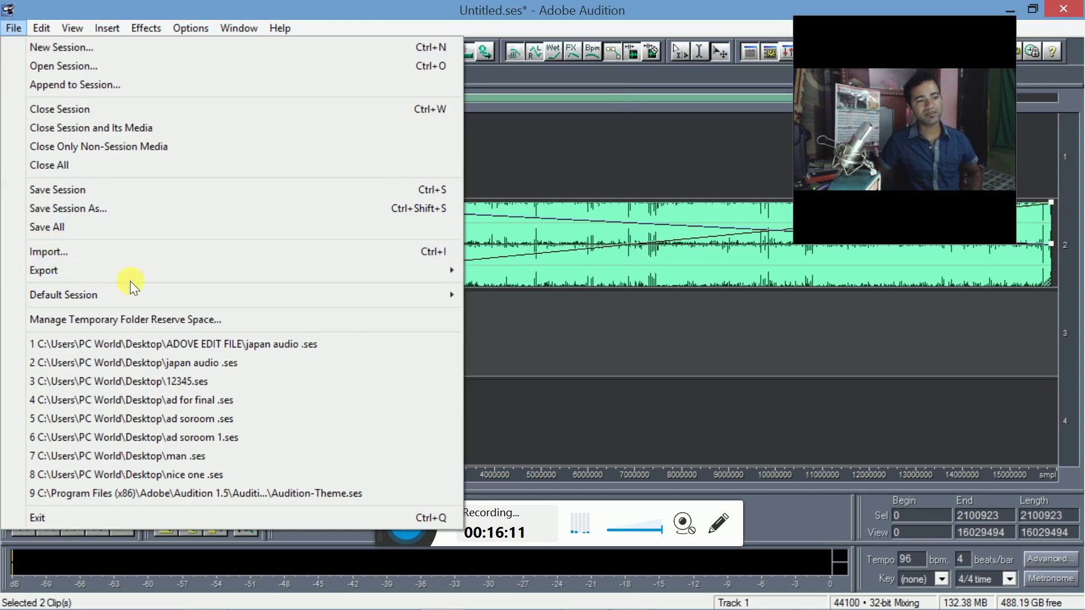
mouse_move(350, 292)
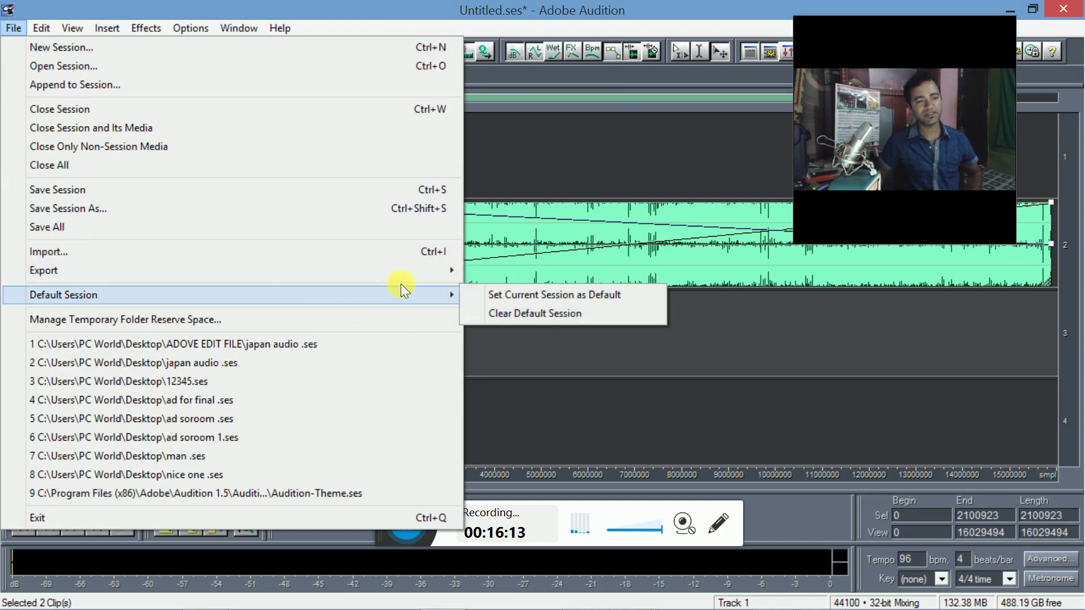
mouse_move(425, 277)
left_click(494, 275)
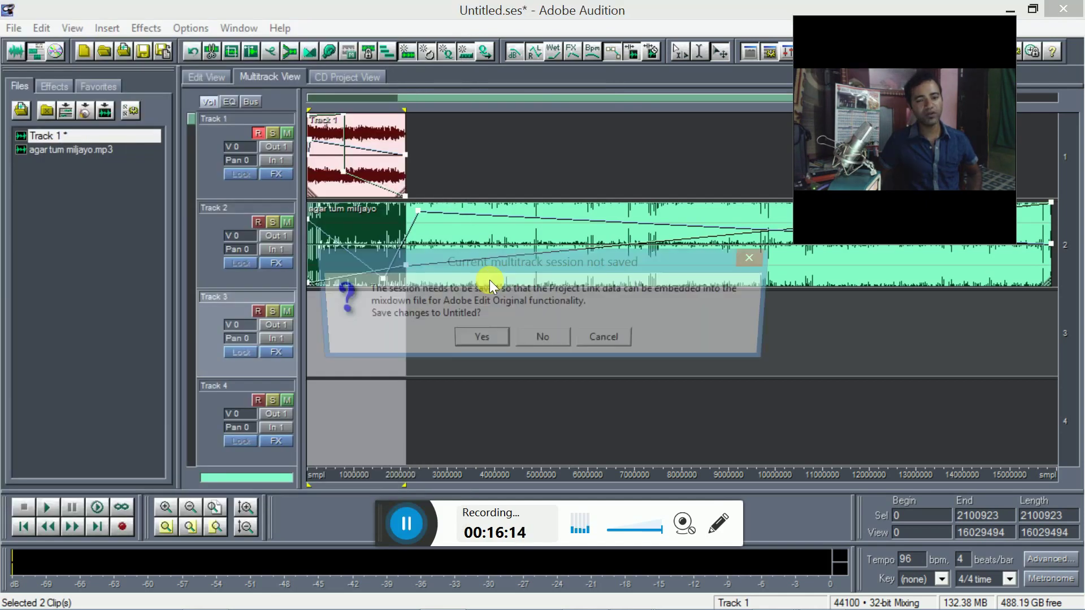
left_click(497, 337)
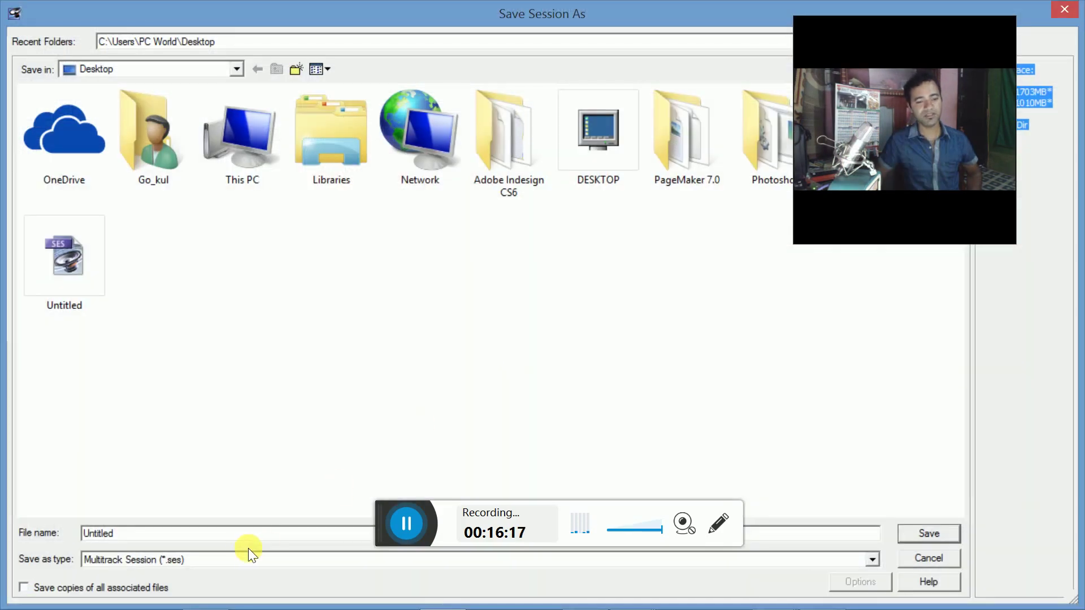
left_click(1064, 9)
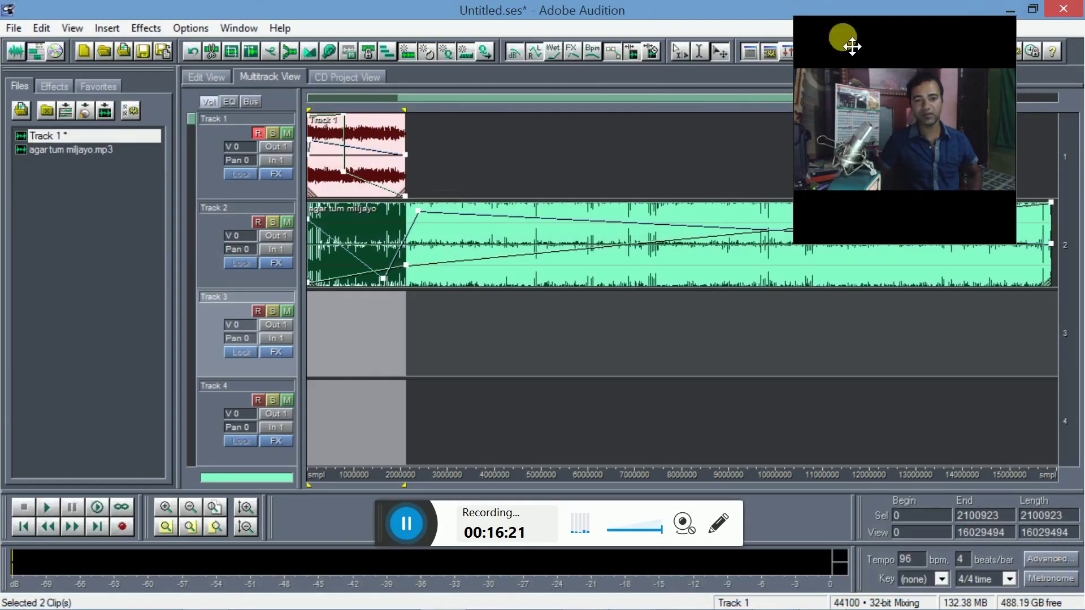
- Export the audio mix to the Desktop as an mp3PRO file named "my fm voice" without saving the session
left_click(13, 27)
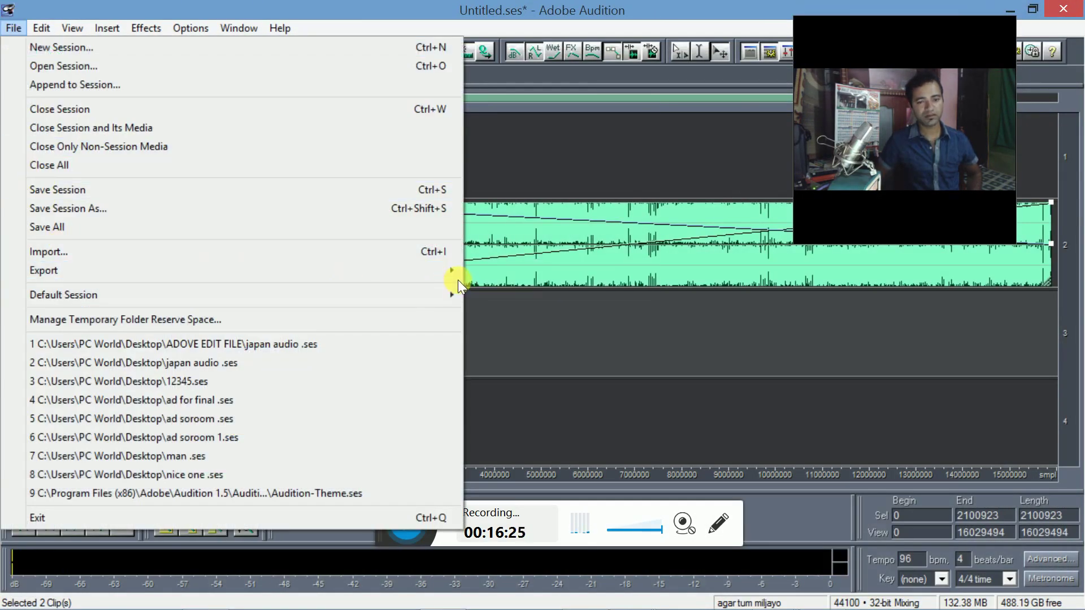
left_click(485, 265)
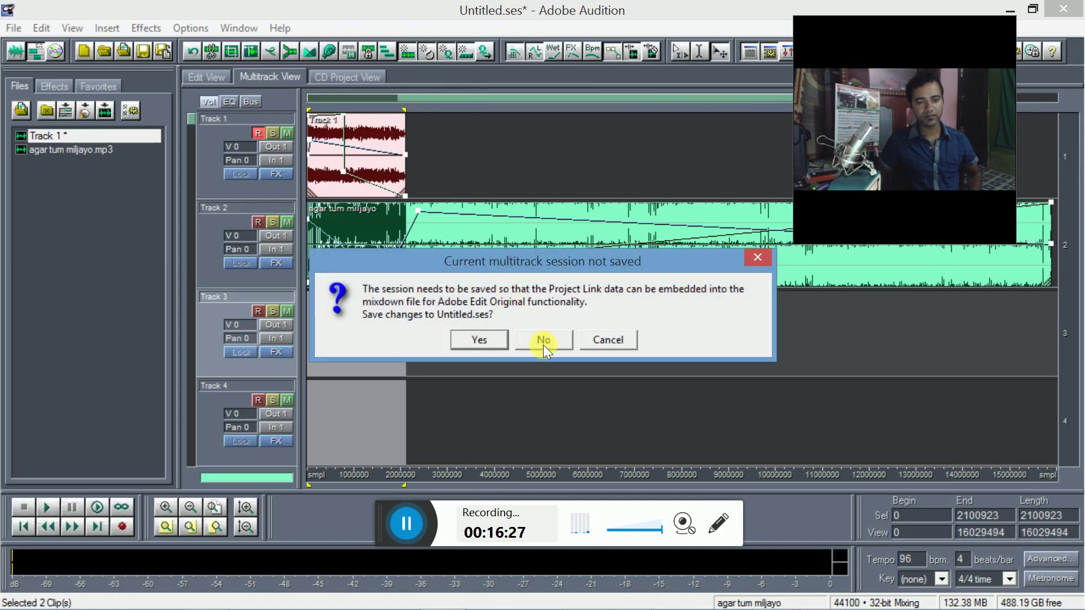
left_click(539, 341)
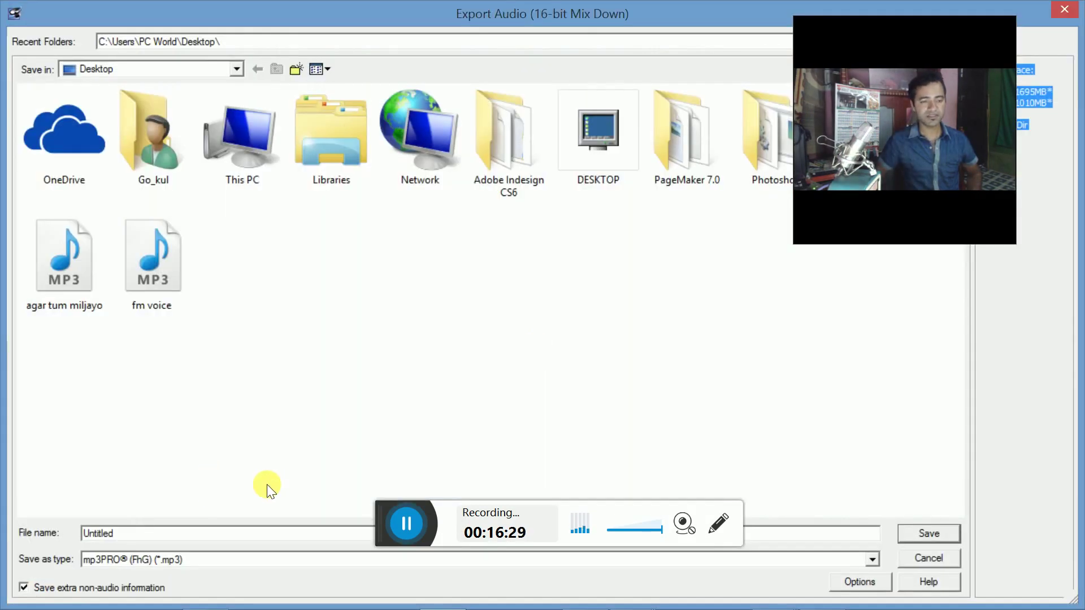
left_click(191, 537)
left_click_drag(191, 542, 10, 526)
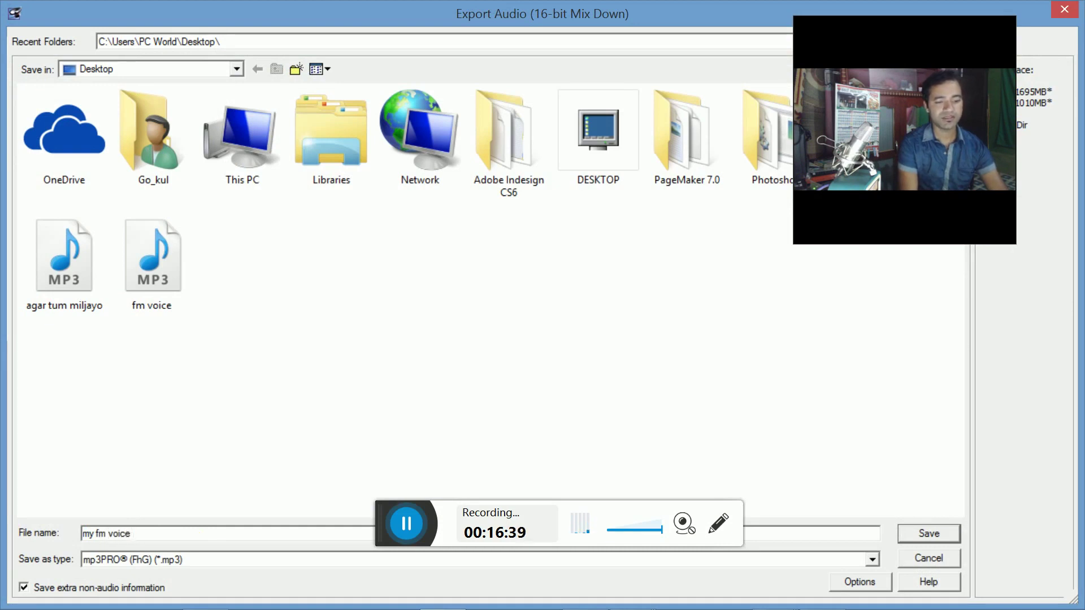
key("Return")
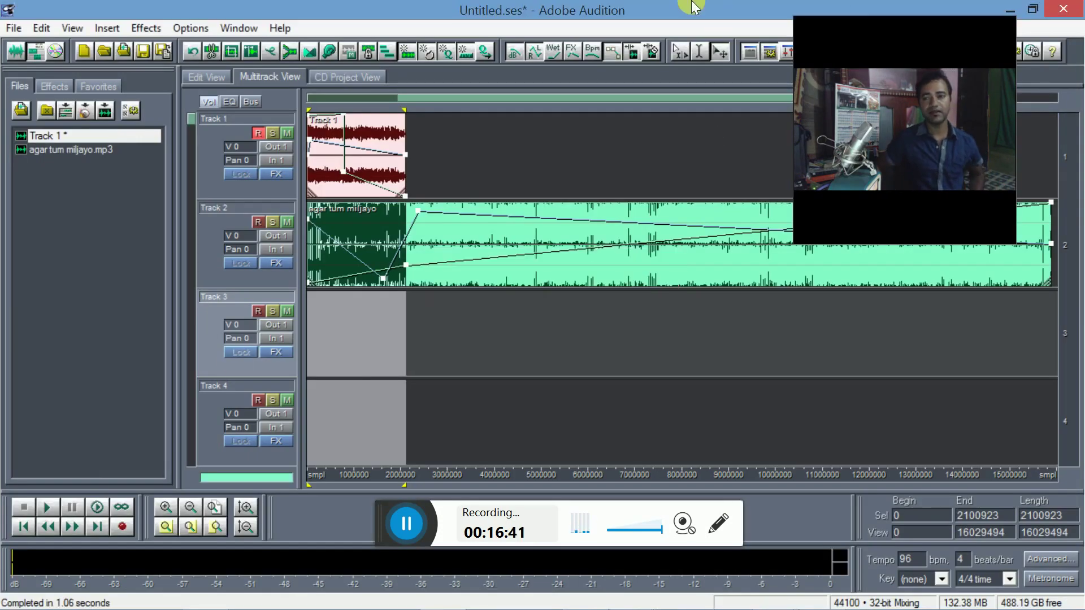
- Close Adobe Audition, discarding the unsaved changes
left_click(1072, 8)
left_click(555, 340)
left_click(554, 339)
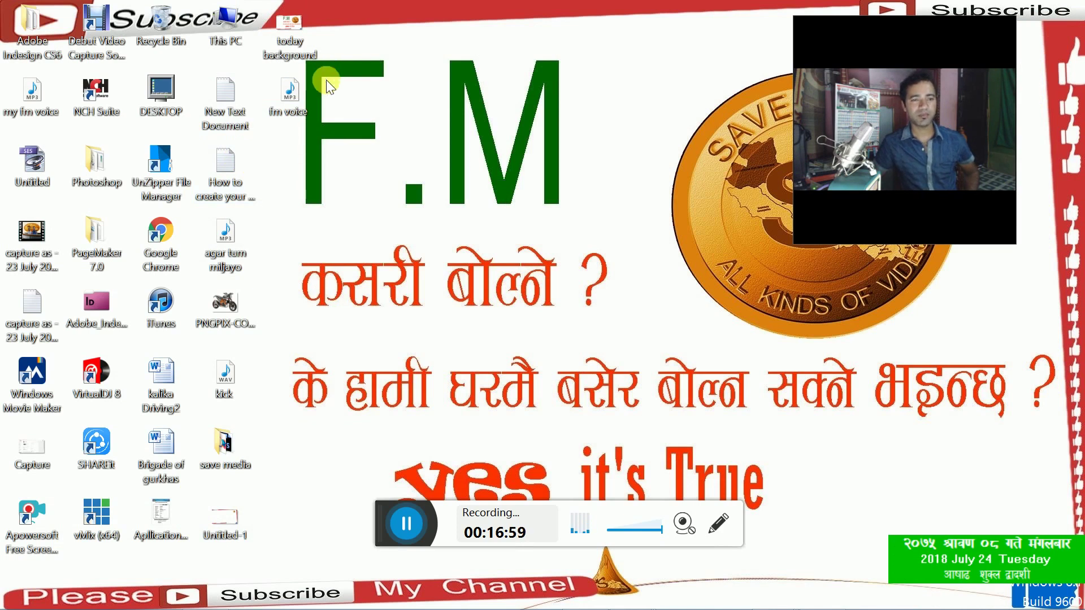
- Move the exported "my fm voice" MP3 next to the "fm voice" file on the desktop and play it in the media player
left_click_drag(45, 98, 547, 190)
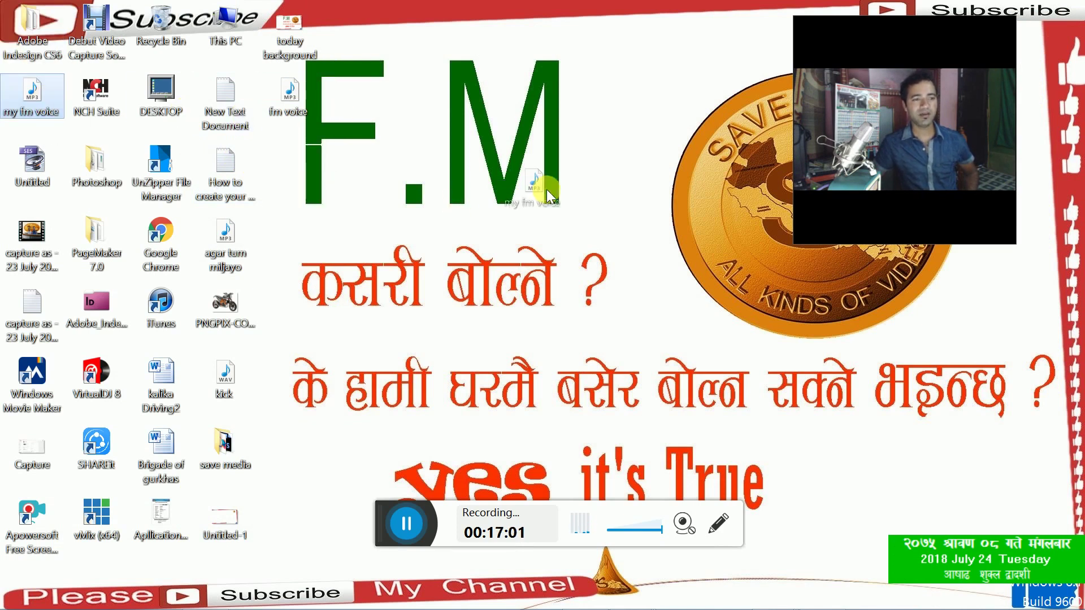
left_click_drag(443, 184, 419, 168)
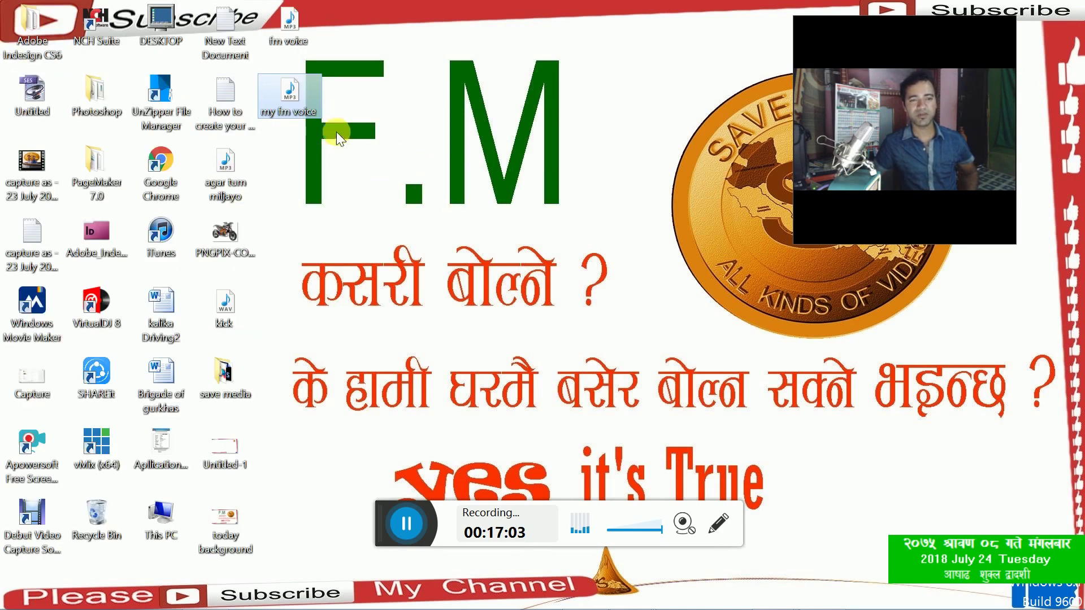
double_click(276, 98)
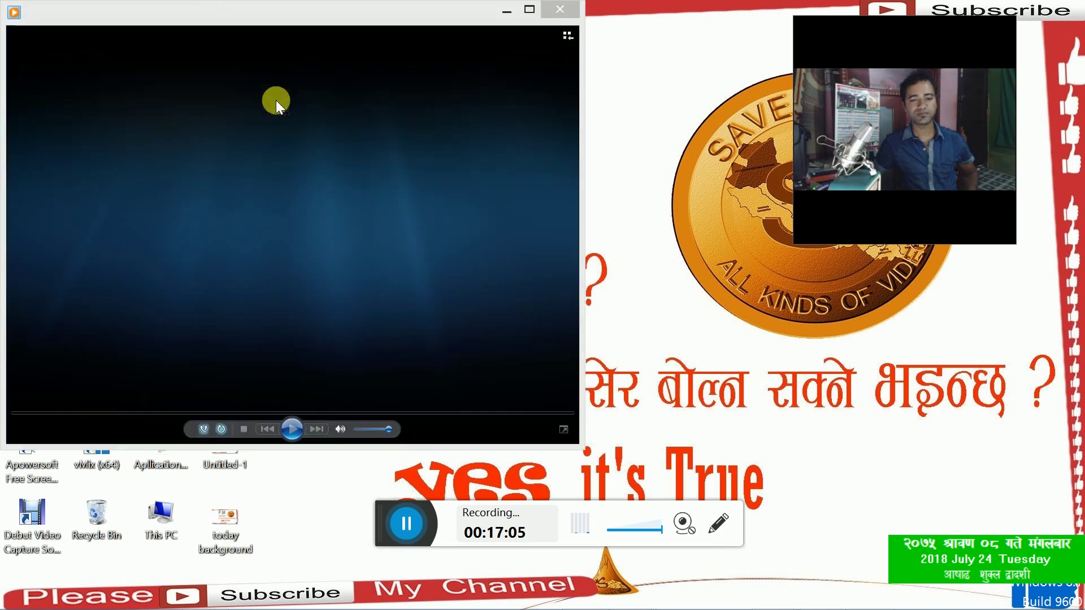